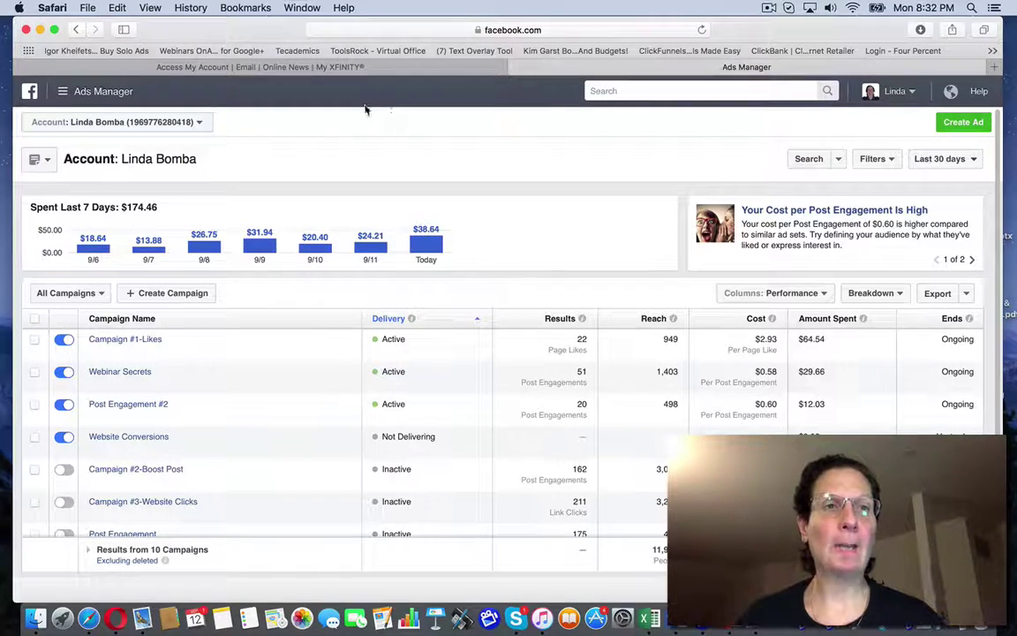
Go to Audience Insights from the tools menu and dismiss the start-audience prompt, leaving all US people
click(98, 91)
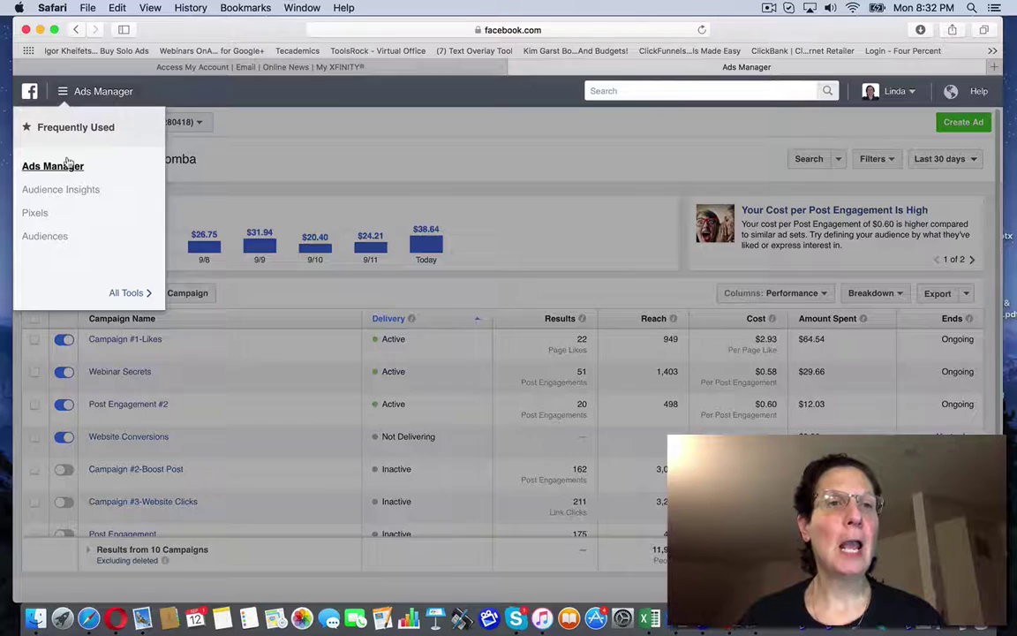
click(61, 189)
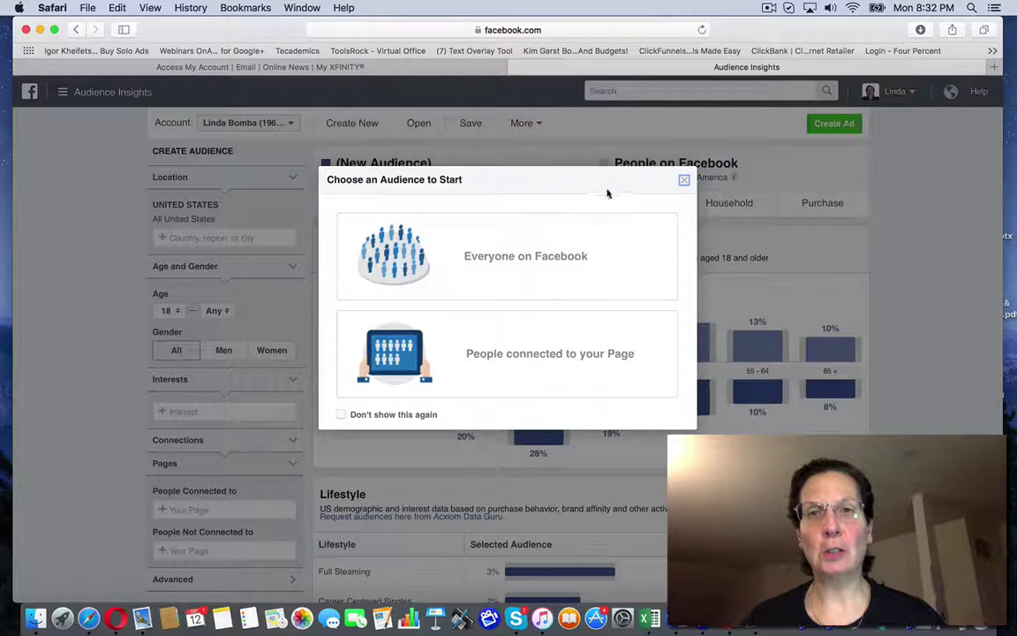
click(684, 180)
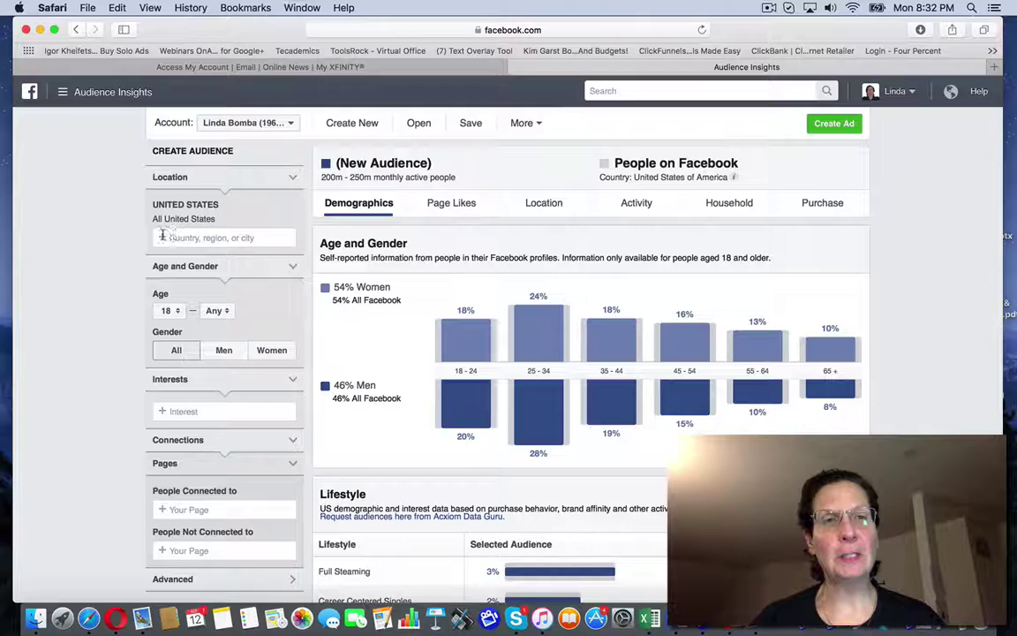
Set the Age filter to a minimum of 25 and a maximum of 45
click(172, 311)
click(163, 426)
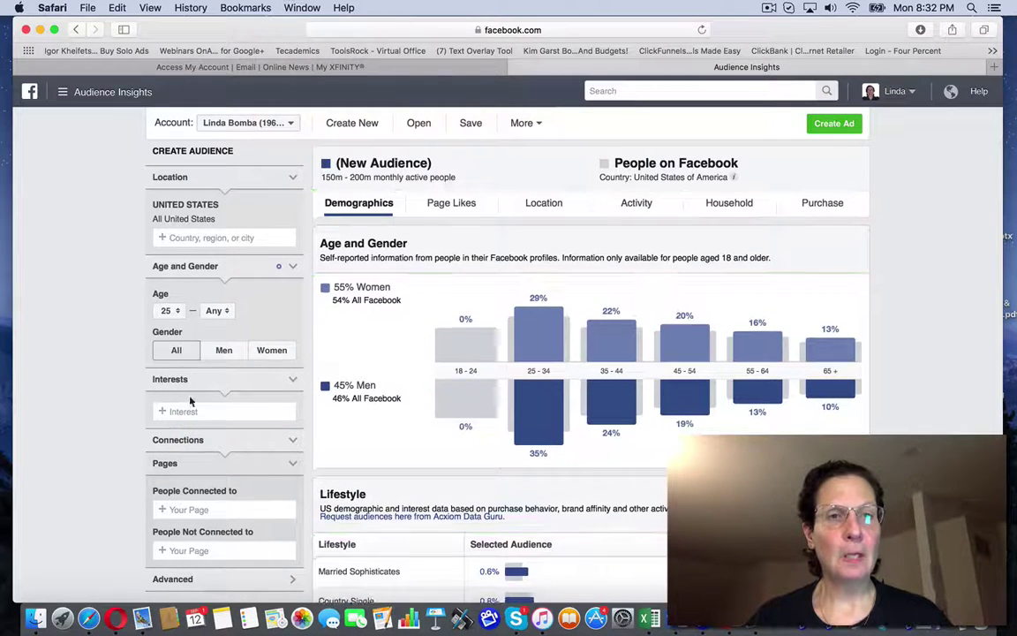
click(217, 310)
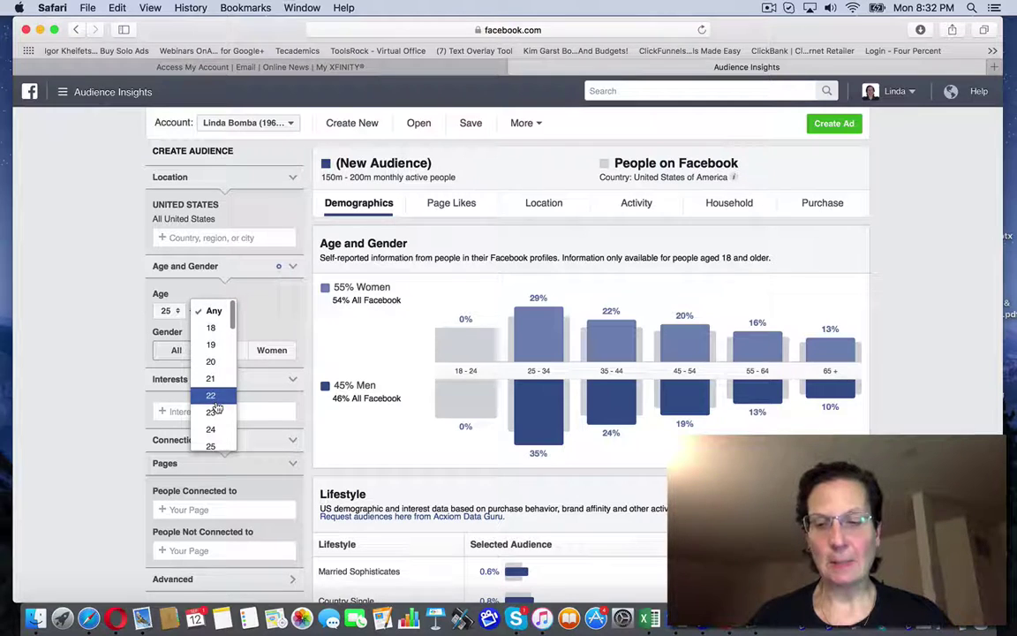
scroll(214, 424, down, 5)
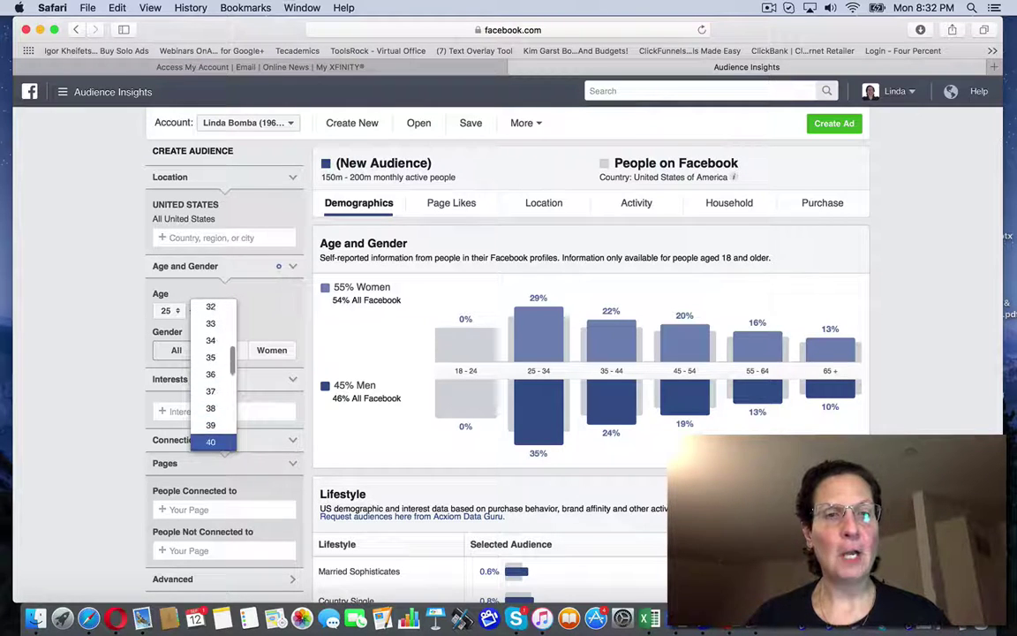
scroll(212, 437, down, 5)
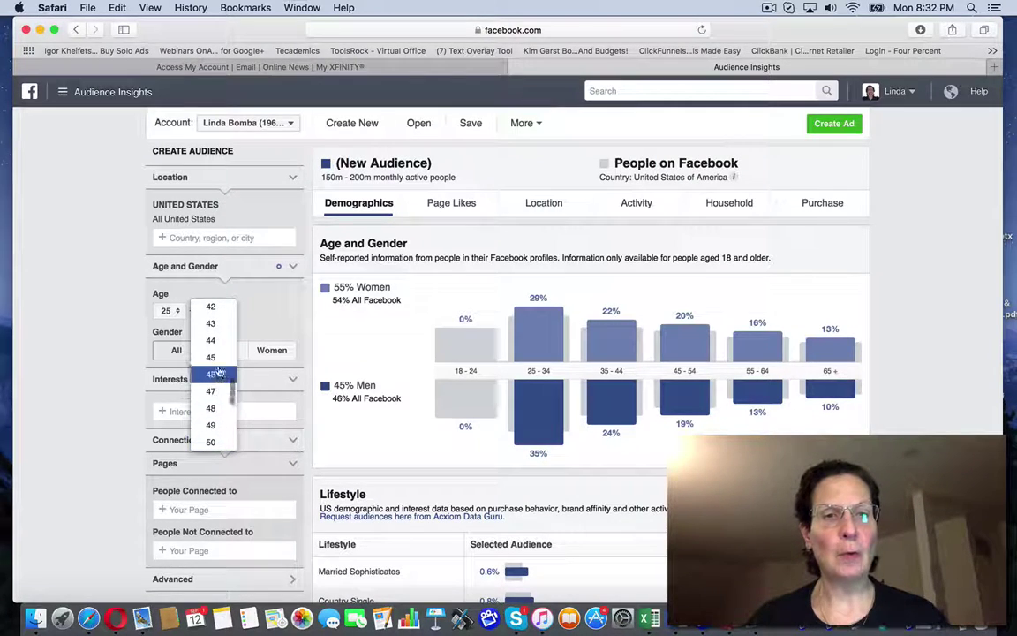
click(211, 357)
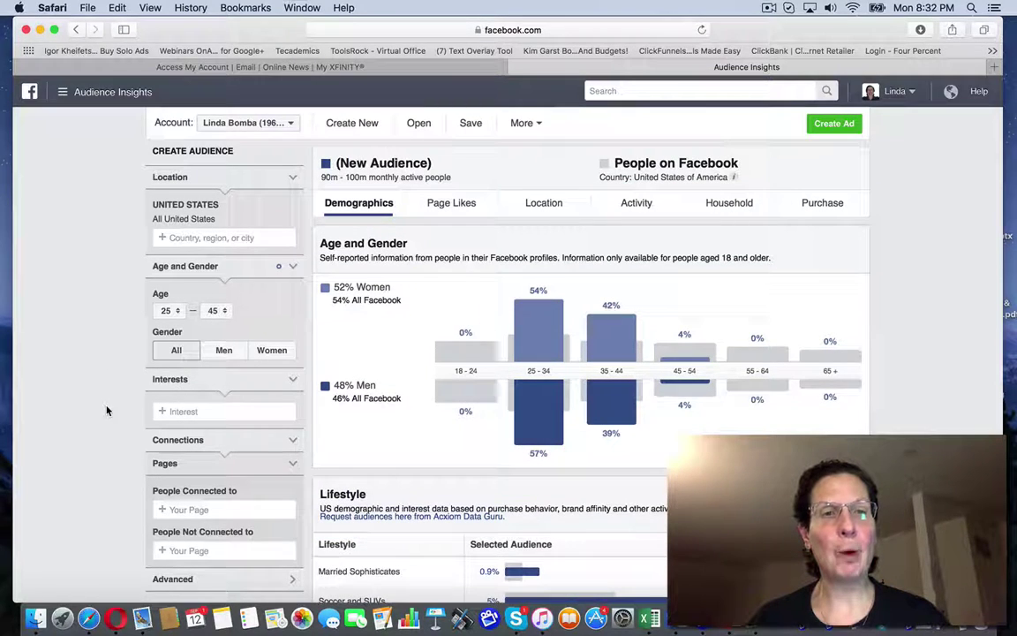
scroll(105, 410, down, 2)
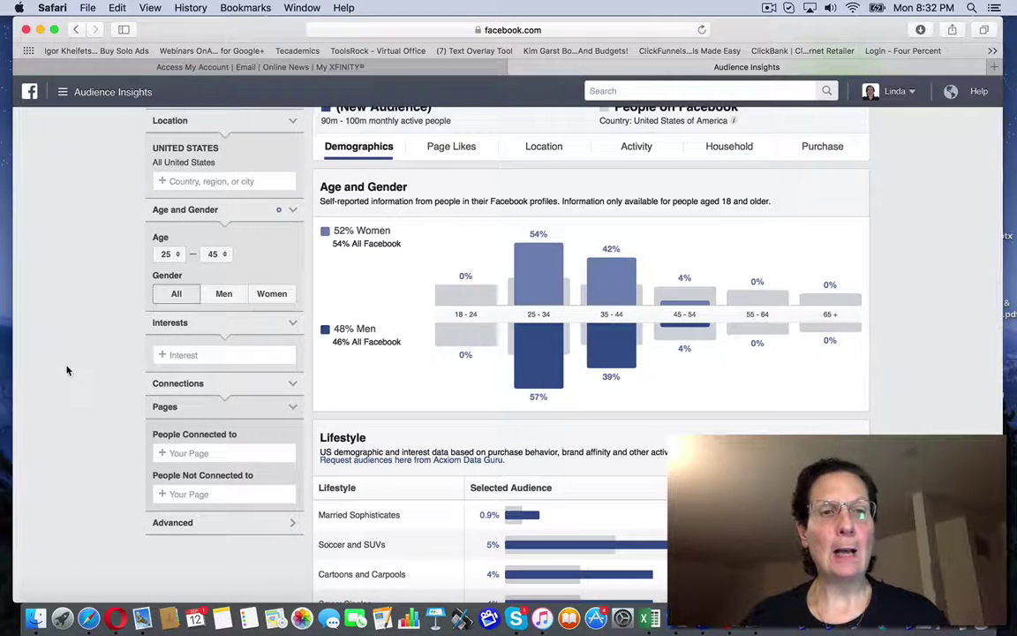
Search 'networking marketing pro' and add the Network Marketing Pro - Eric Worre interest
click(198, 355)
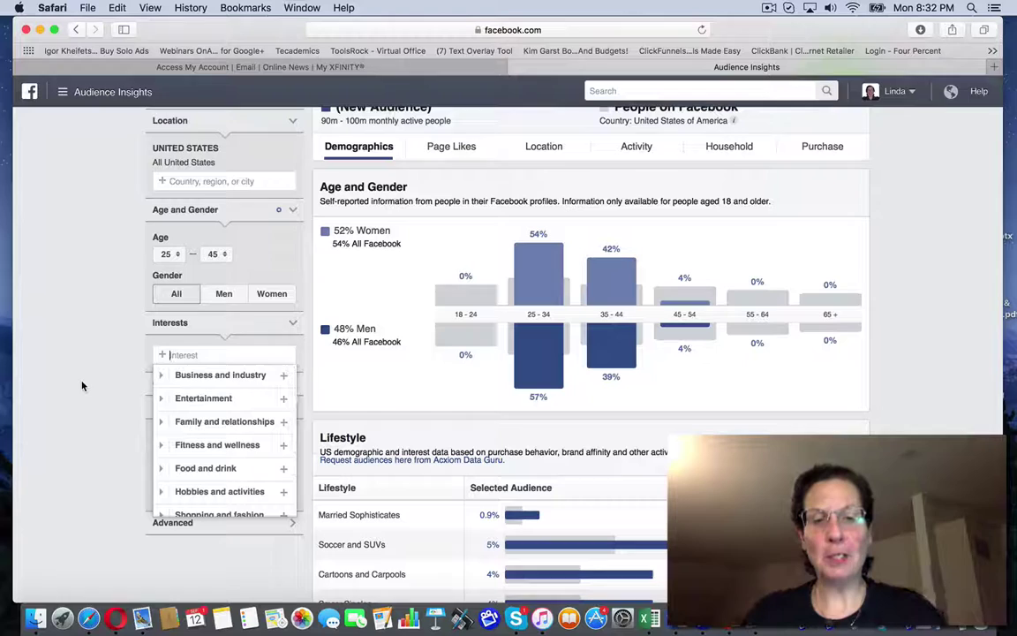
text(netwo)
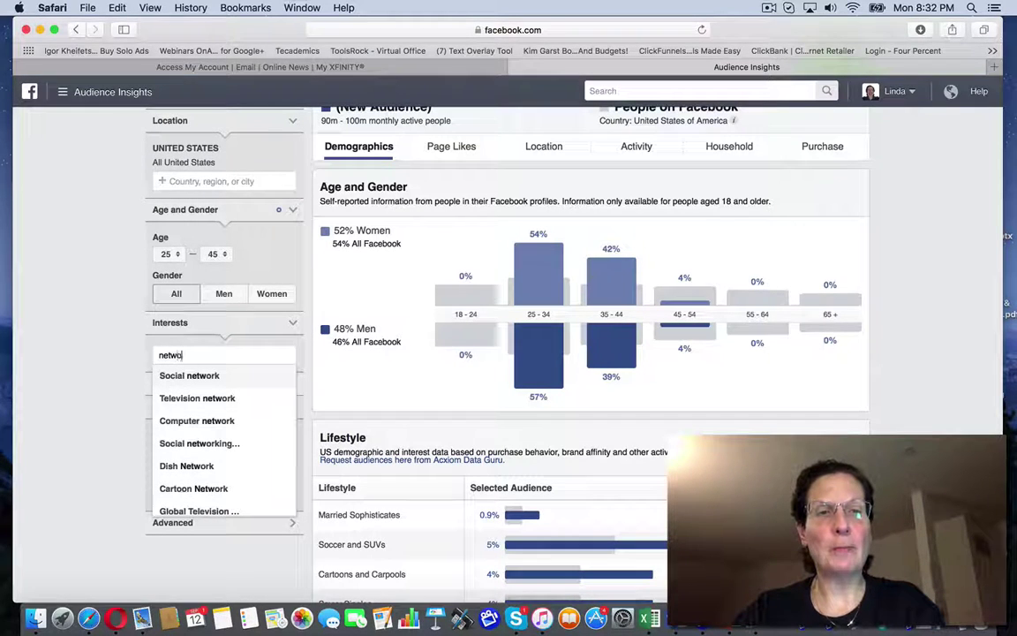
text(rking market)
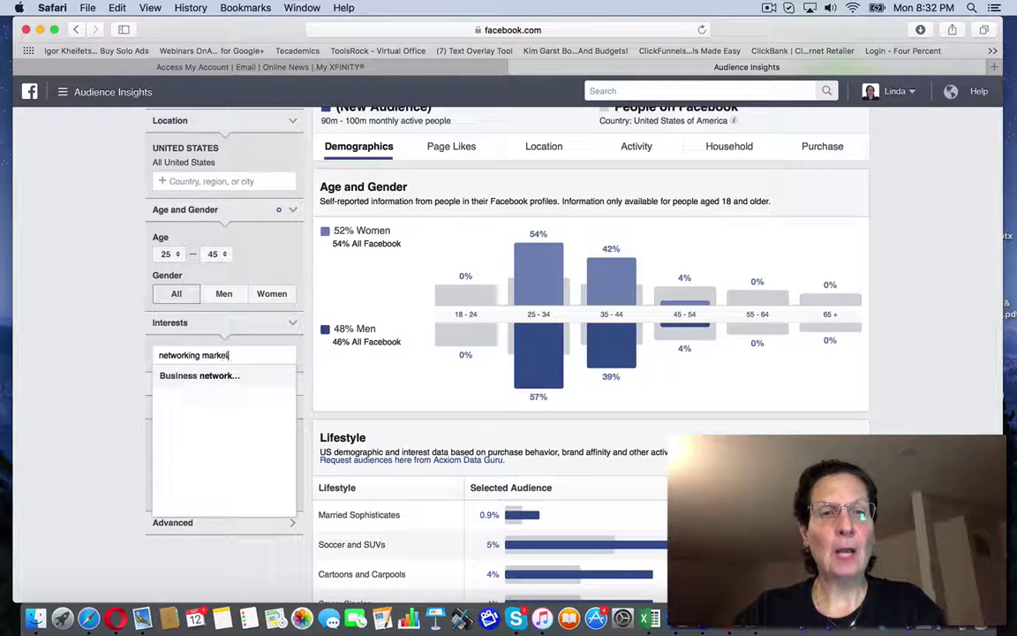
text(ing pro)
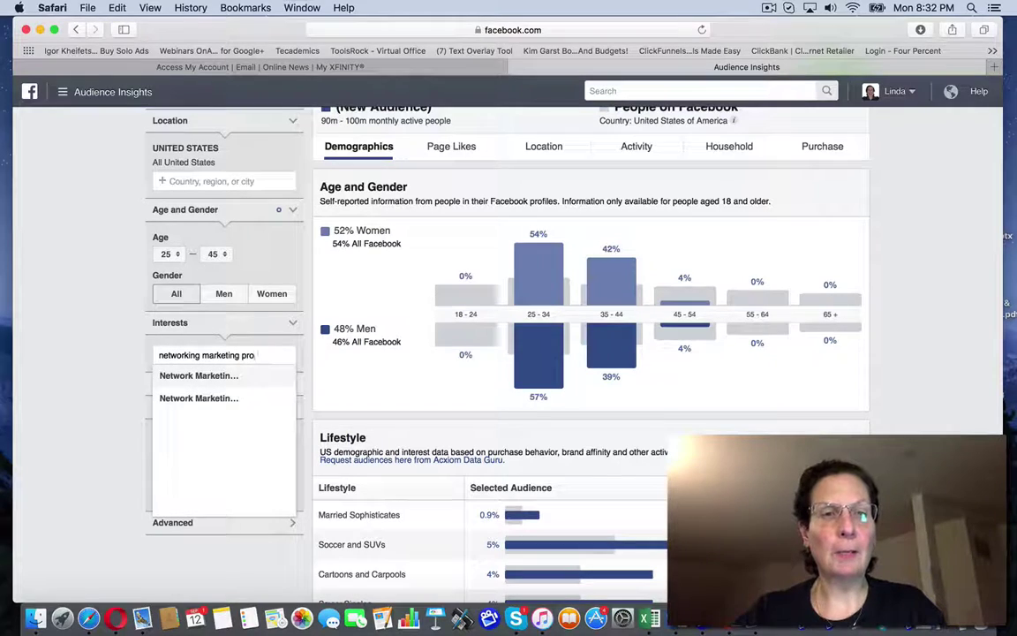
click(172, 376)
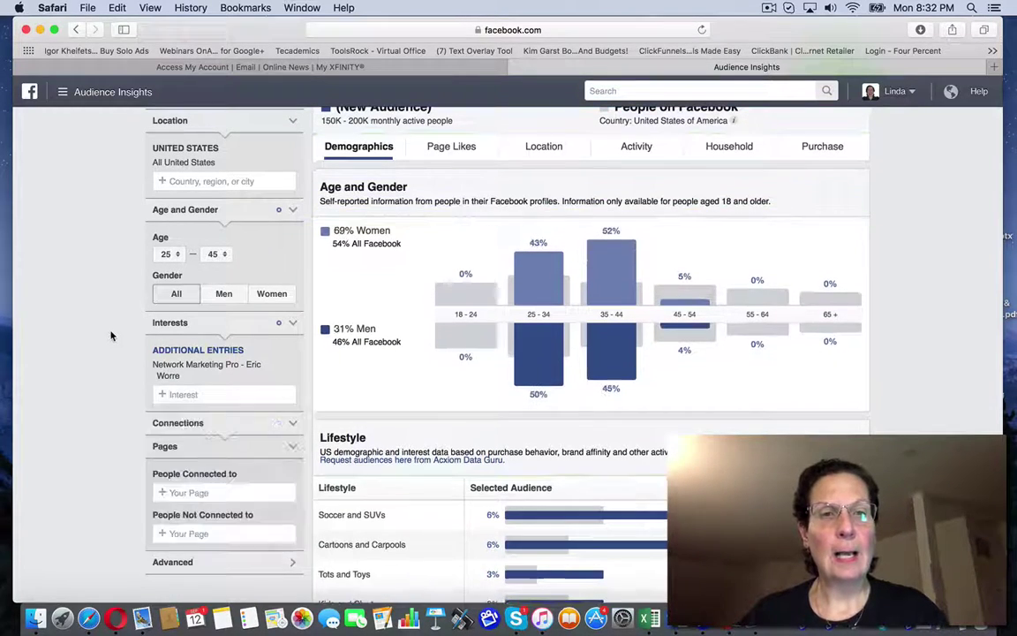
scroll(108, 336, up, 1)
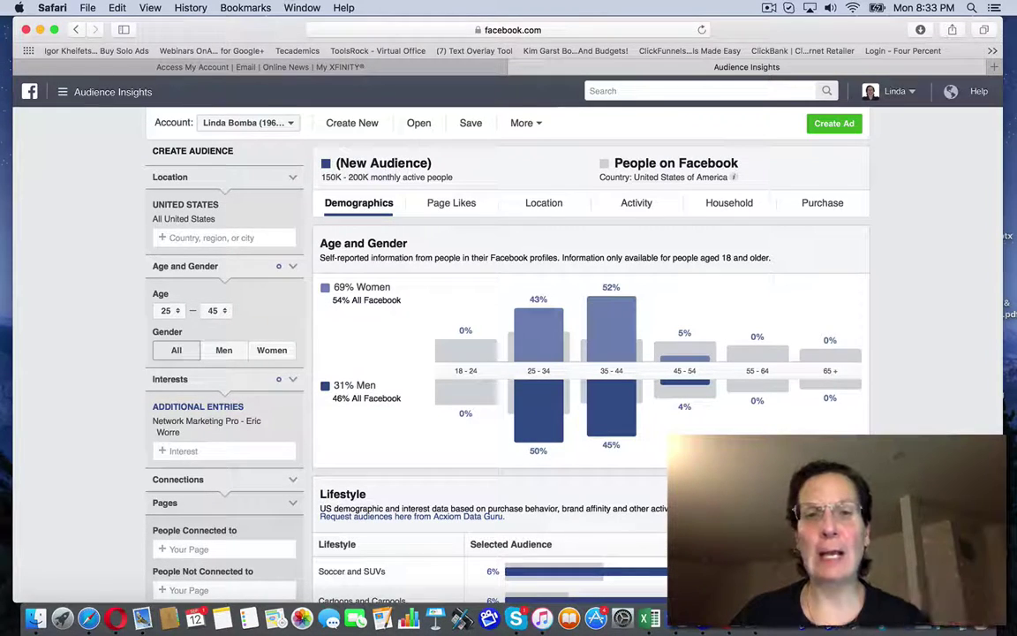
scroll(110, 392, down, 3)
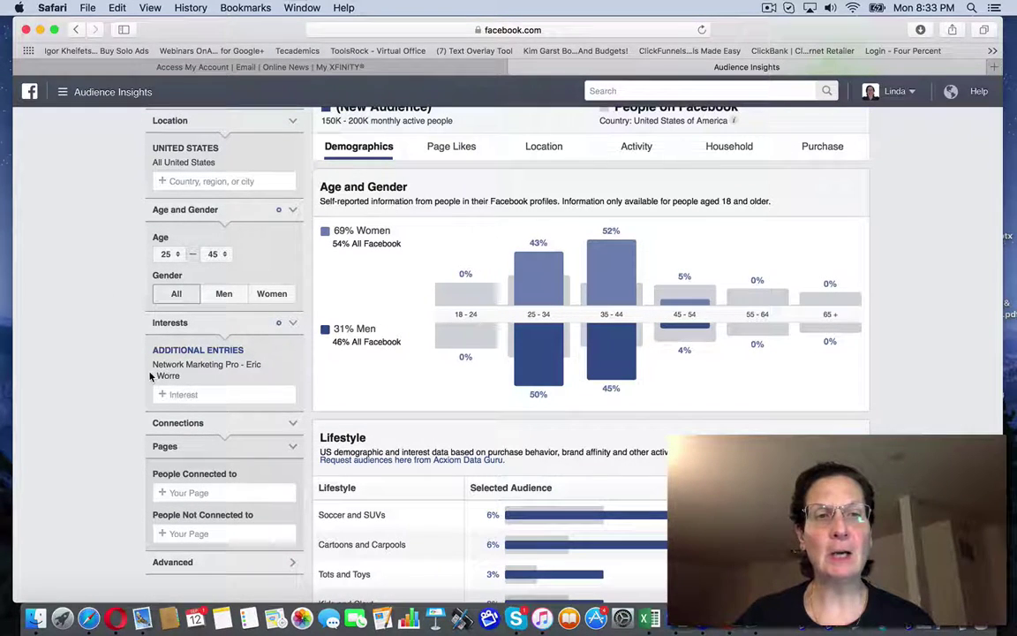
scroll(130, 347, up, 3)
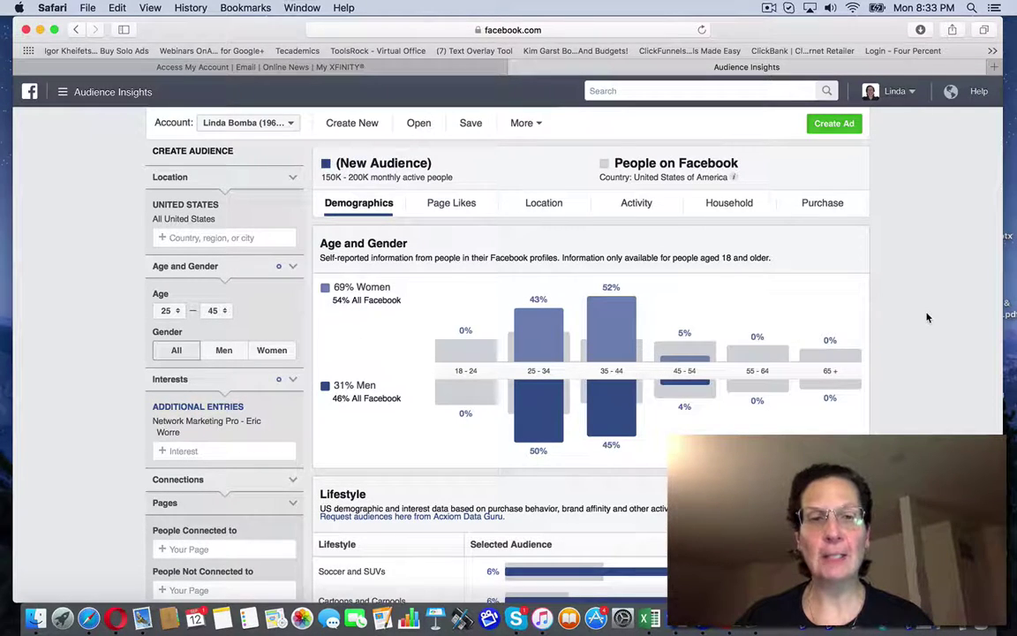
scroll(926, 318, down, 2)
scroll(592, 353, down, 6)
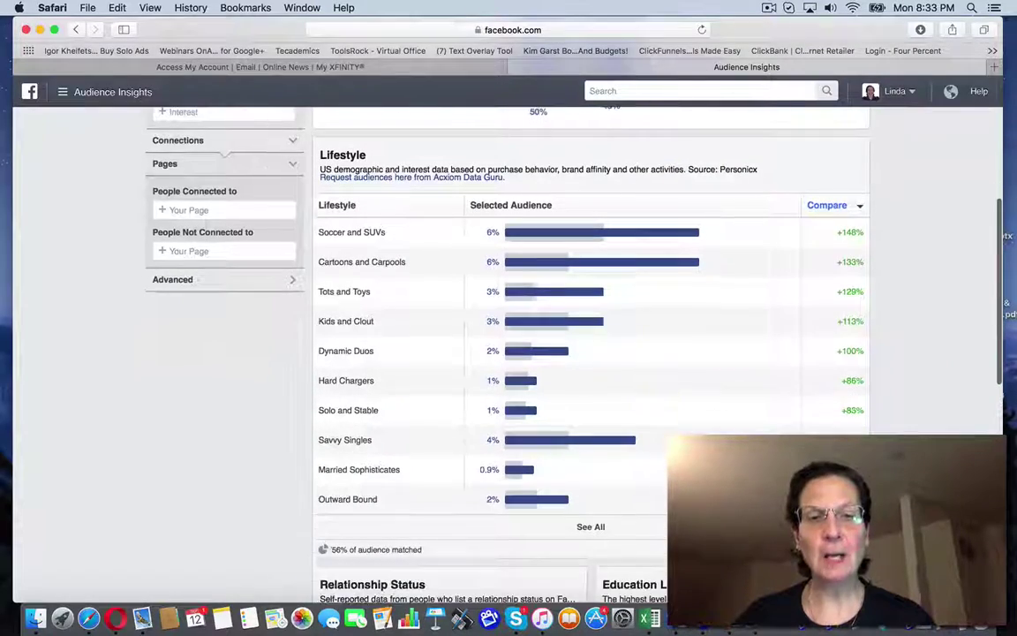
scroll(591, 353, up, 5)
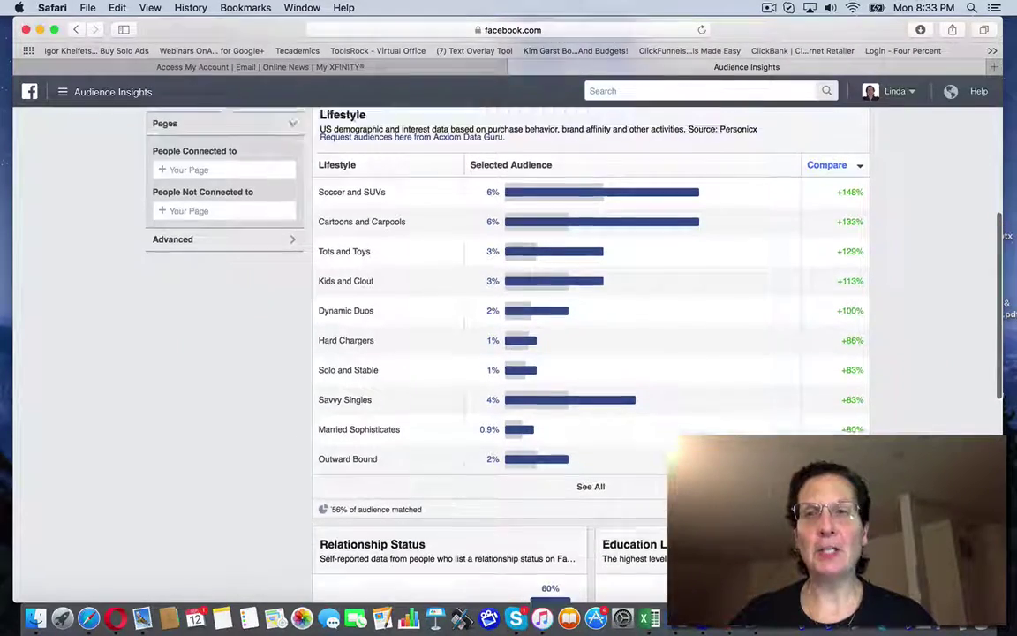
scroll(592, 353, up, 5)
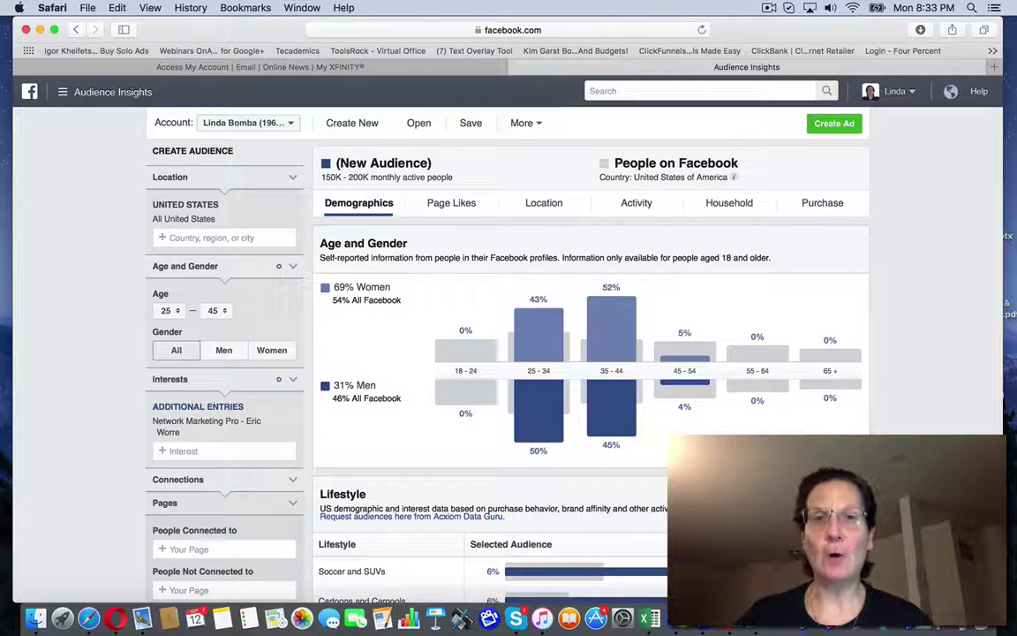
Show the audience's Page Likes and review the pages and their Affinity values
click(453, 202)
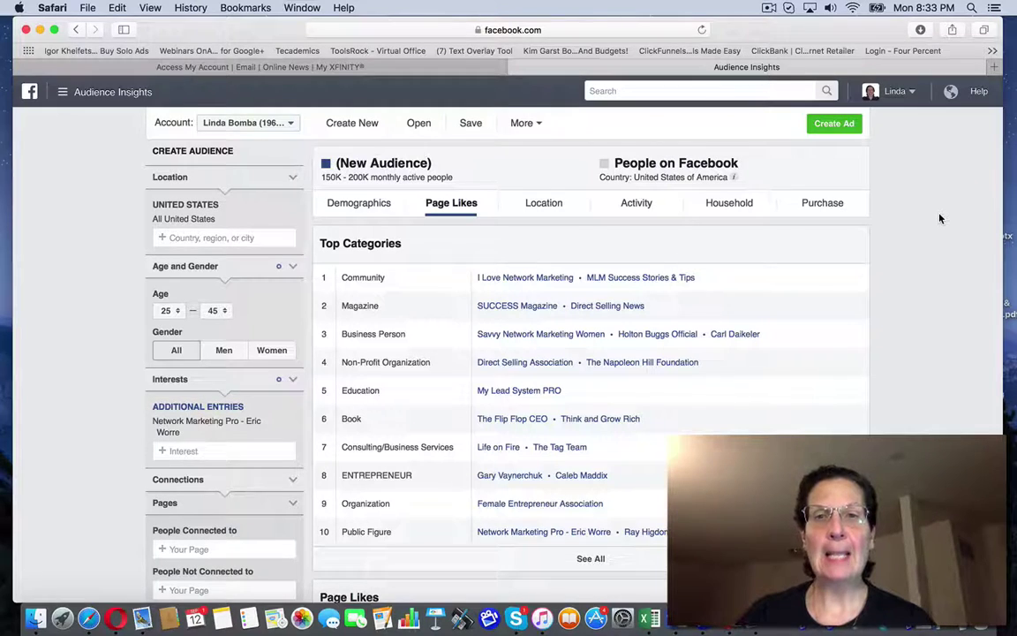
scroll(939, 218, down, 2)
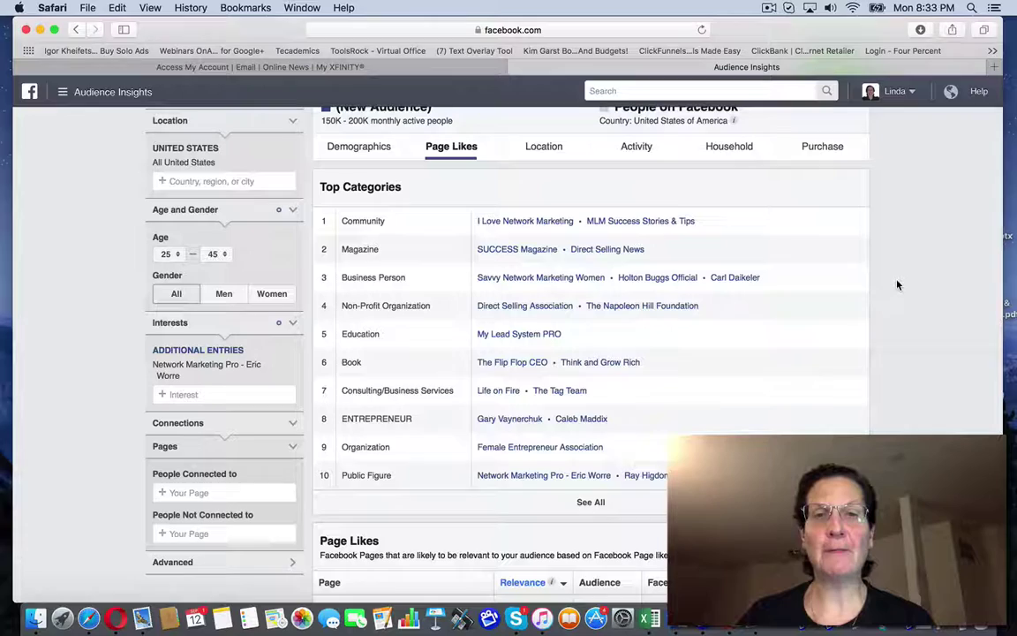
scroll(847, 275, up, 2)
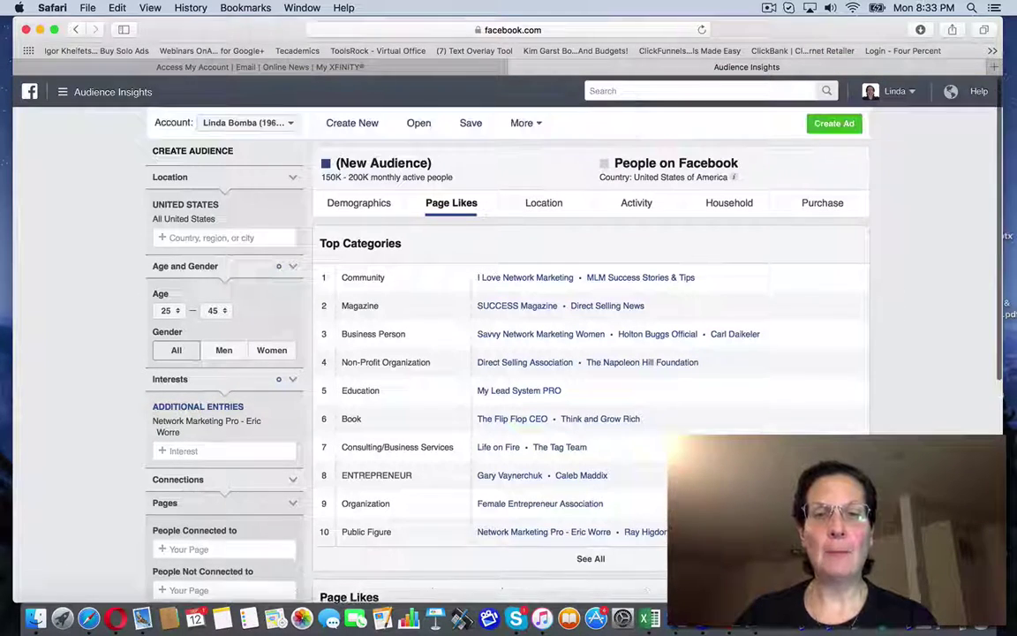
scroll(794, 268, down, 2)
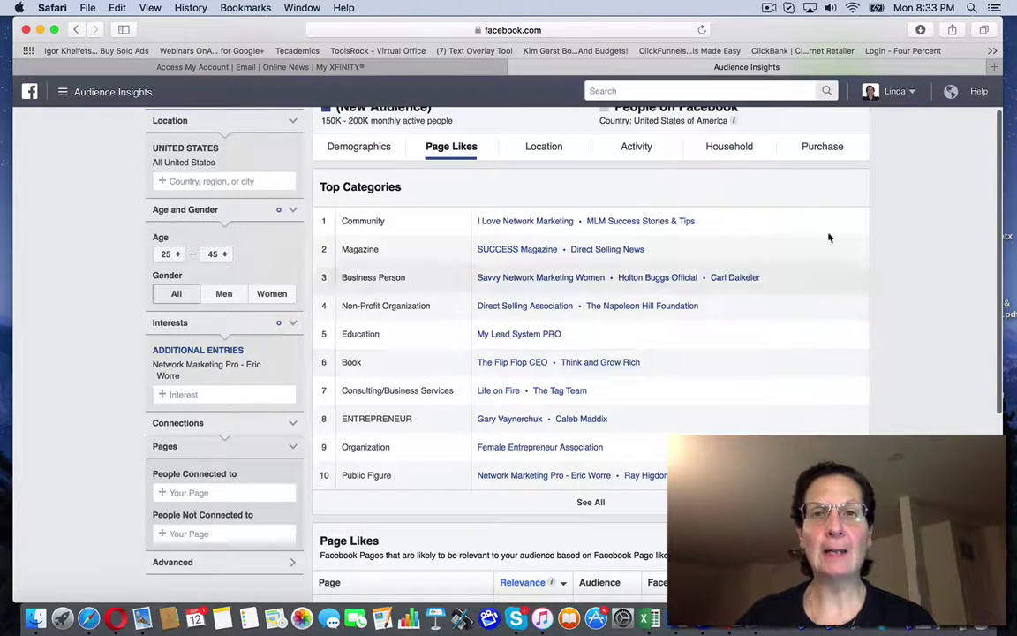
scroll(815, 303, down, 5)
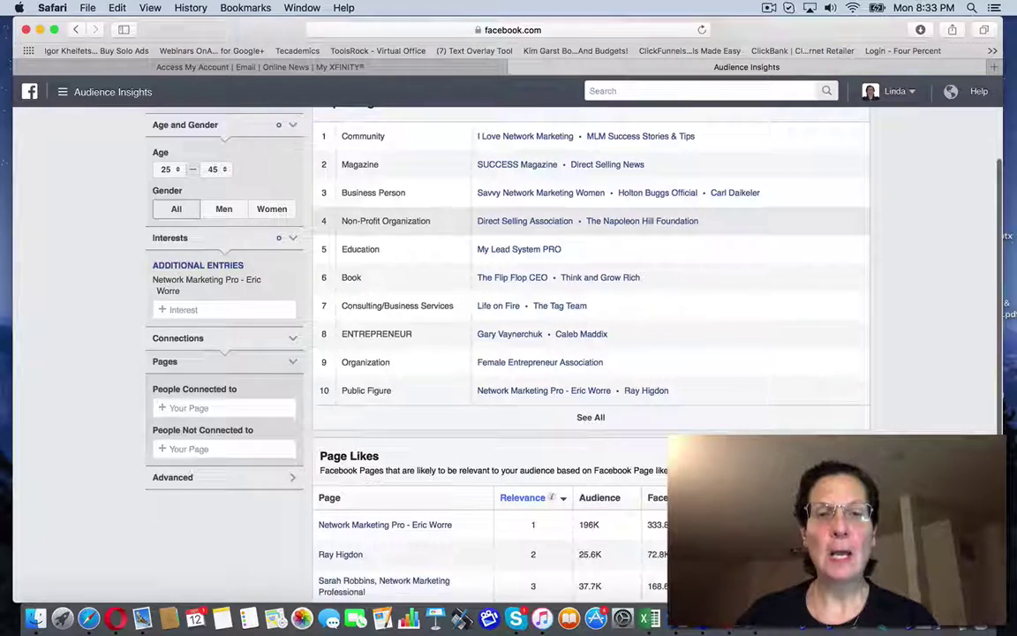
scroll(847, 291, down, 2)
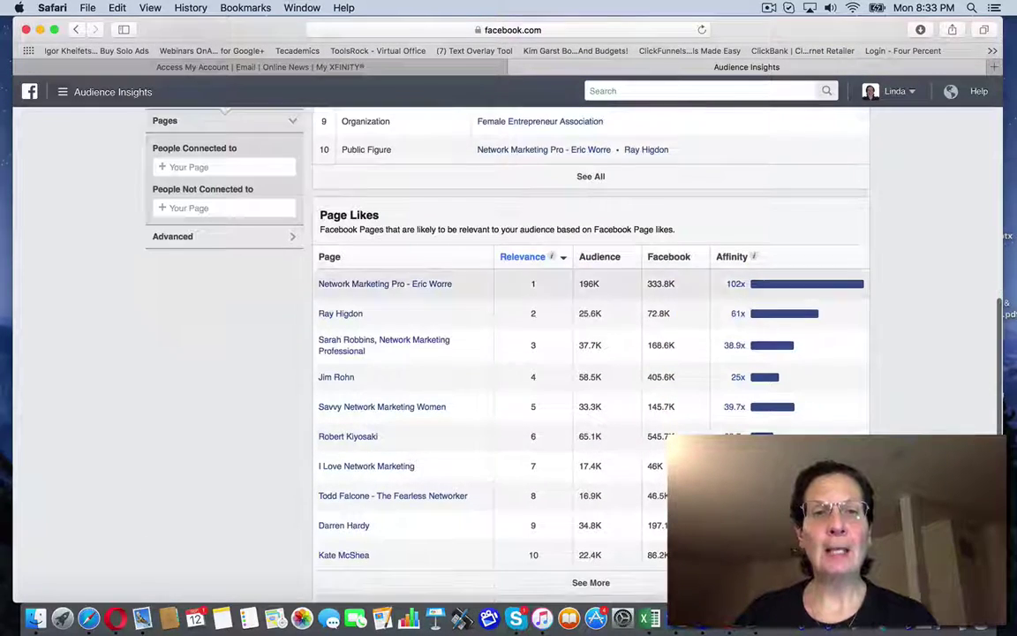
mouse_move(857, 281)
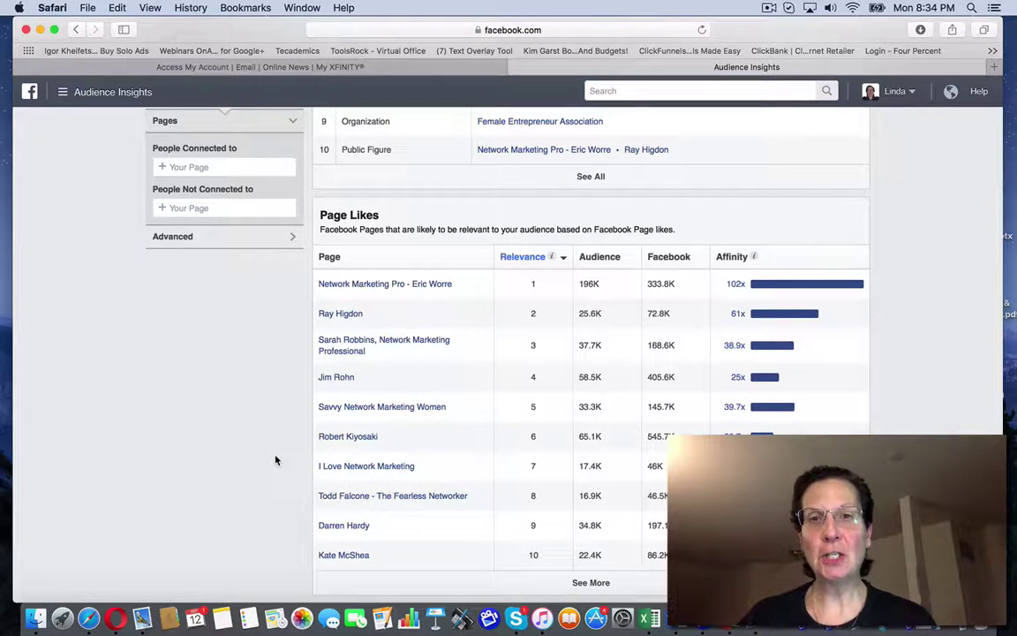
click(580, 581)
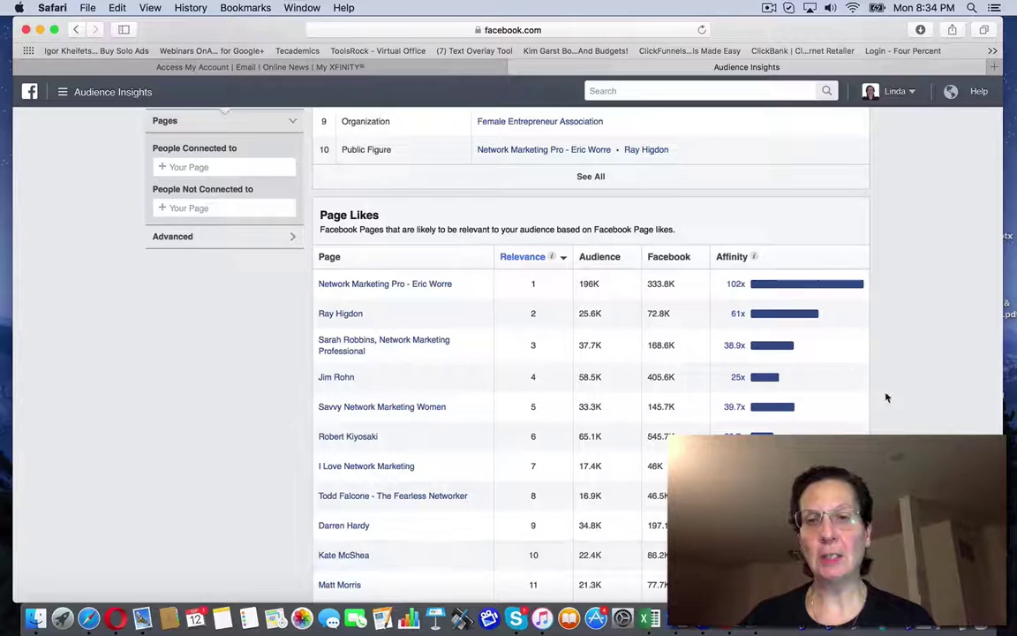
scroll(918, 368, down, 3)
scroll(518, 353, down, 2)
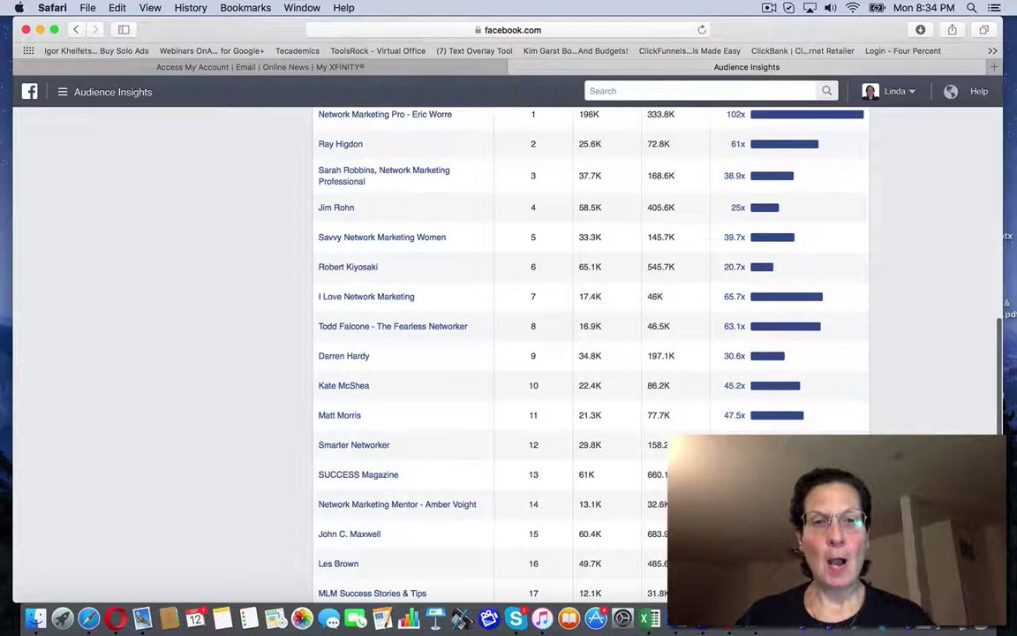
scroll(457, 488, up, 1)
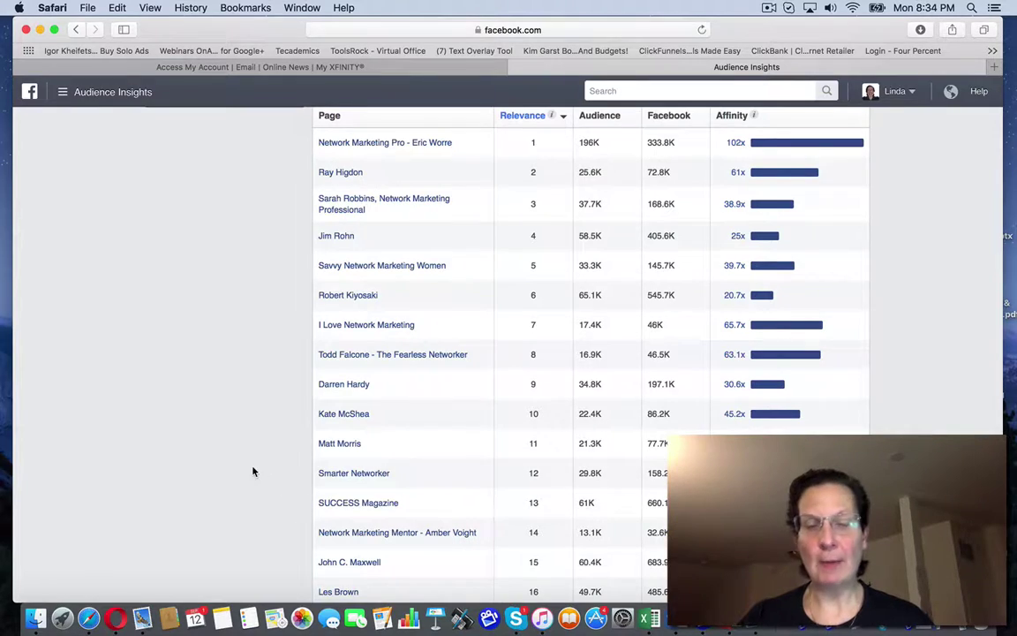
scroll(251, 469, up, 8)
scroll(508, 353, up, 8)
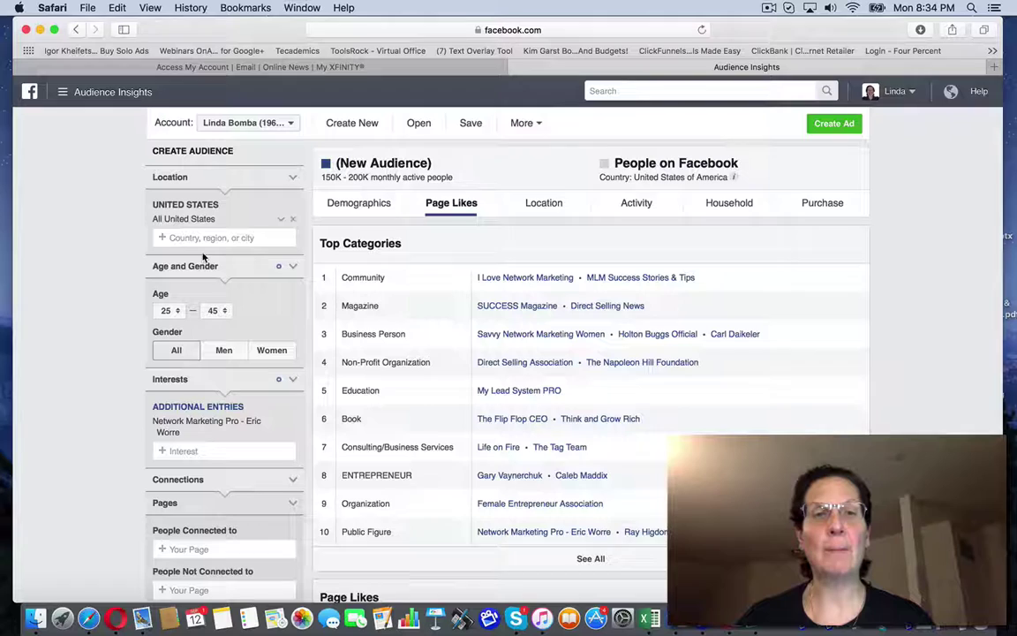
Search 'matt morri' and add Matt Morris (Public Figure) as an interest
click(191, 451)
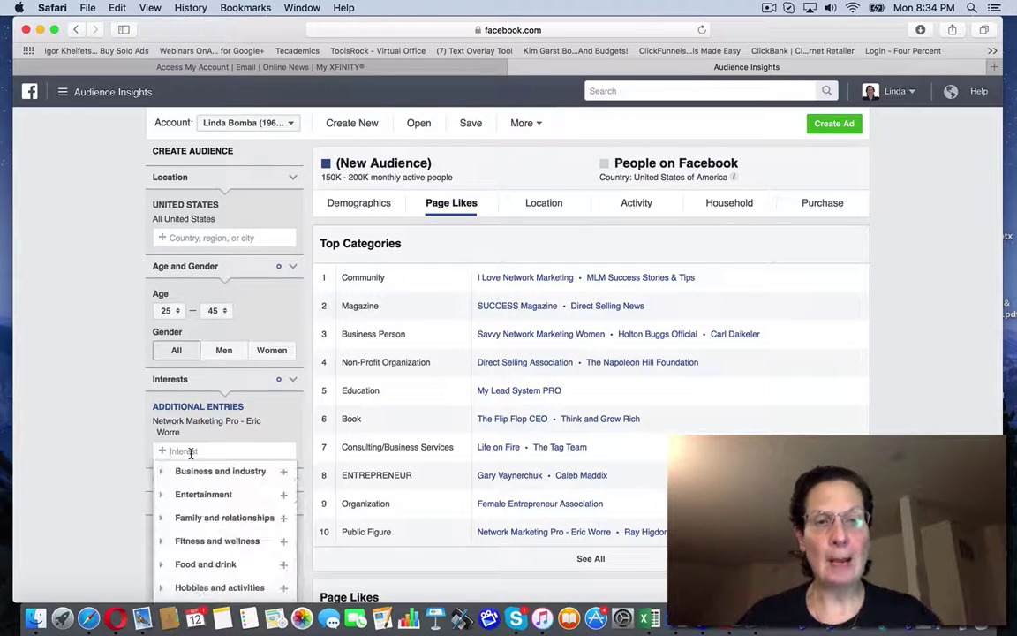
text(matt morris)
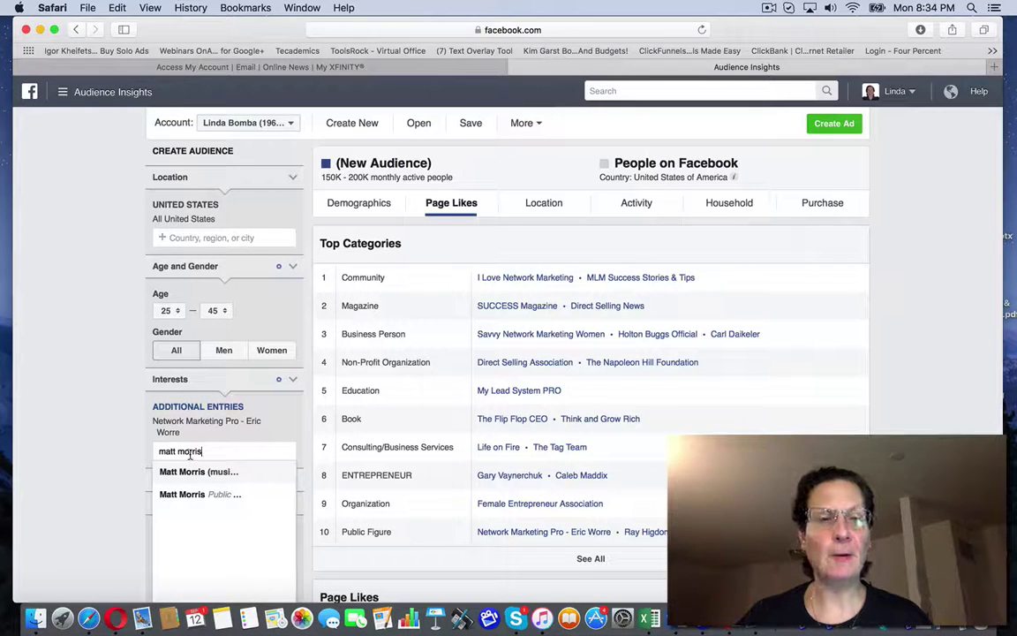
click(183, 494)
click(97, 459)
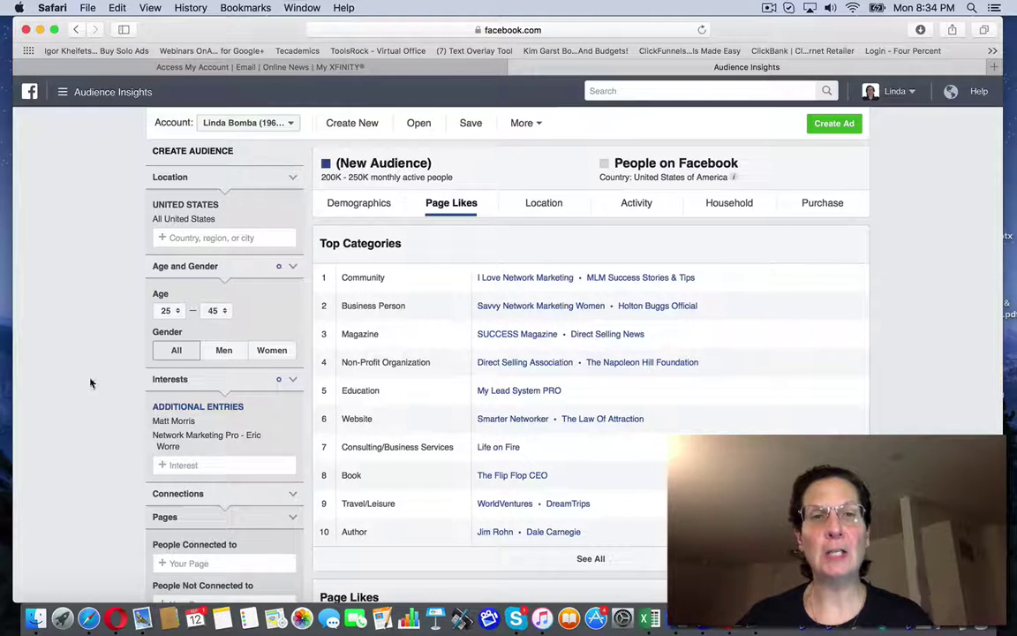
Load more rows into the Page Likes table with See More and review them
scroll(91, 388, down, 5)
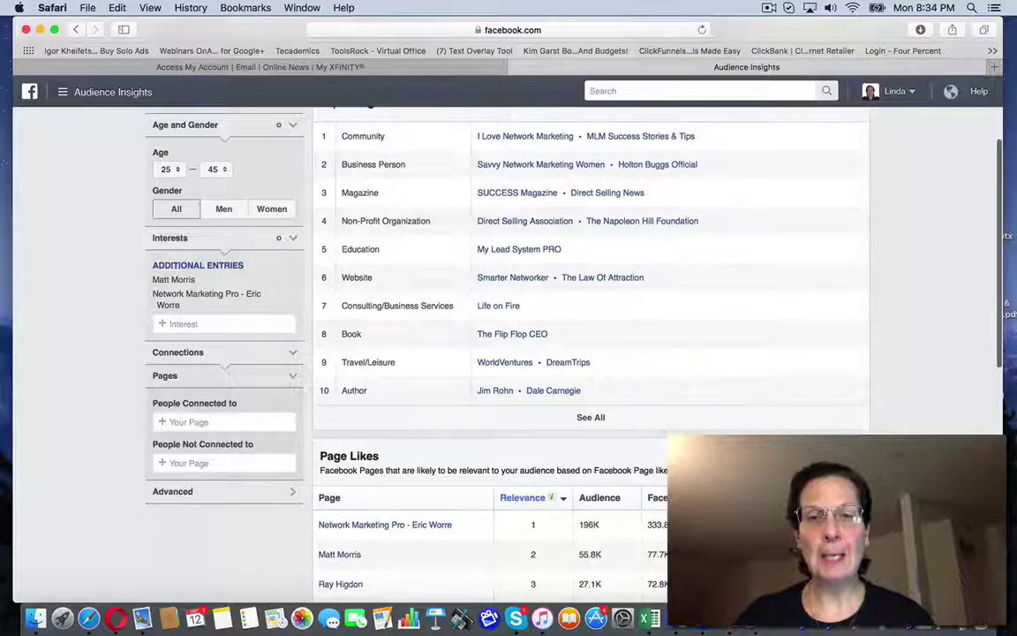
scroll(517, 354, down, 8)
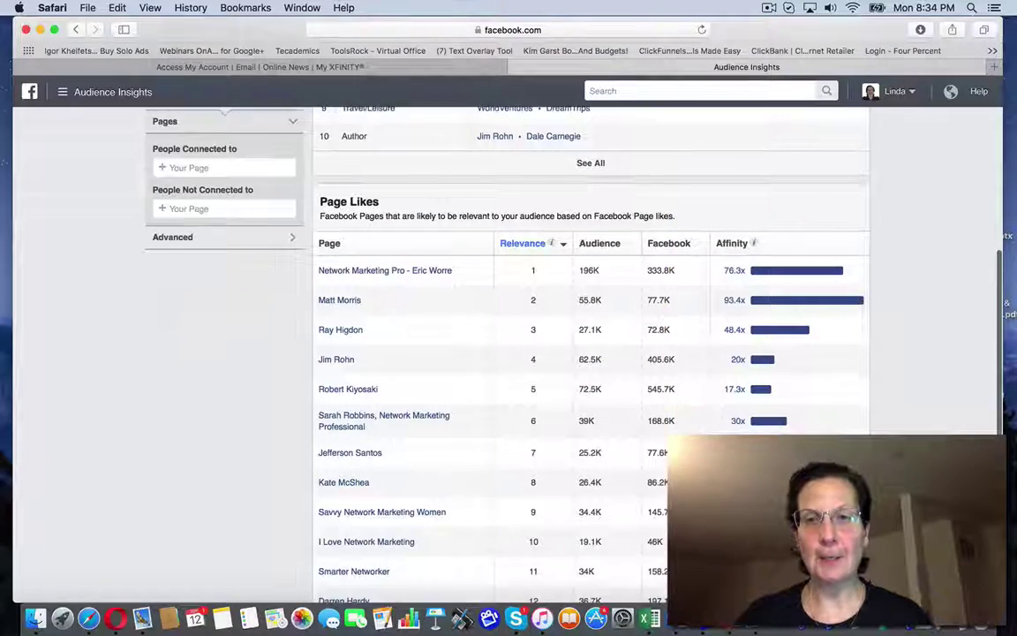
scroll(517, 353, down, 8)
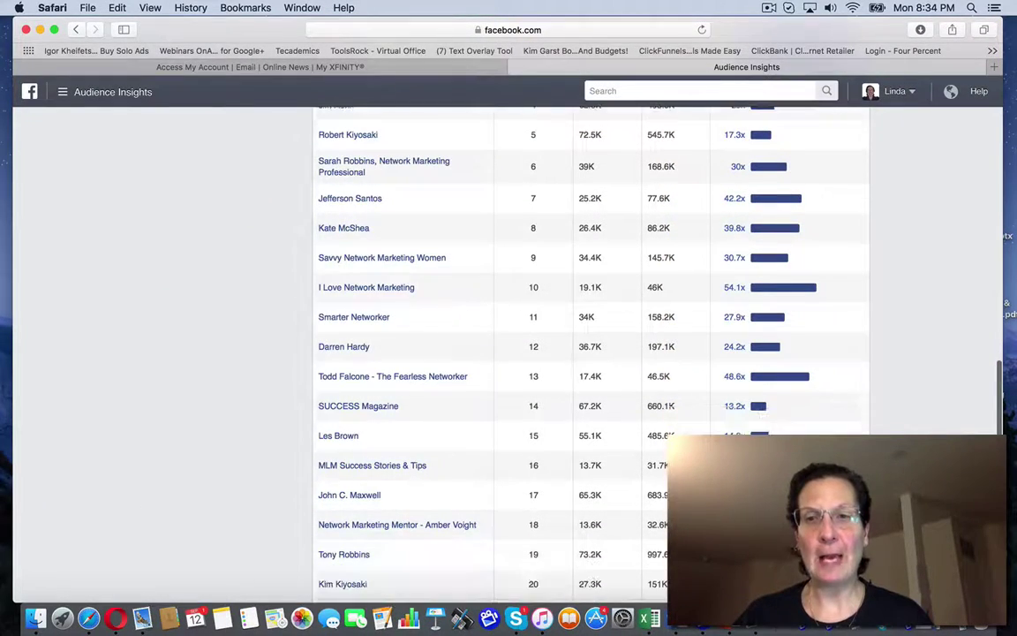
scroll(508, 353, down, 1)
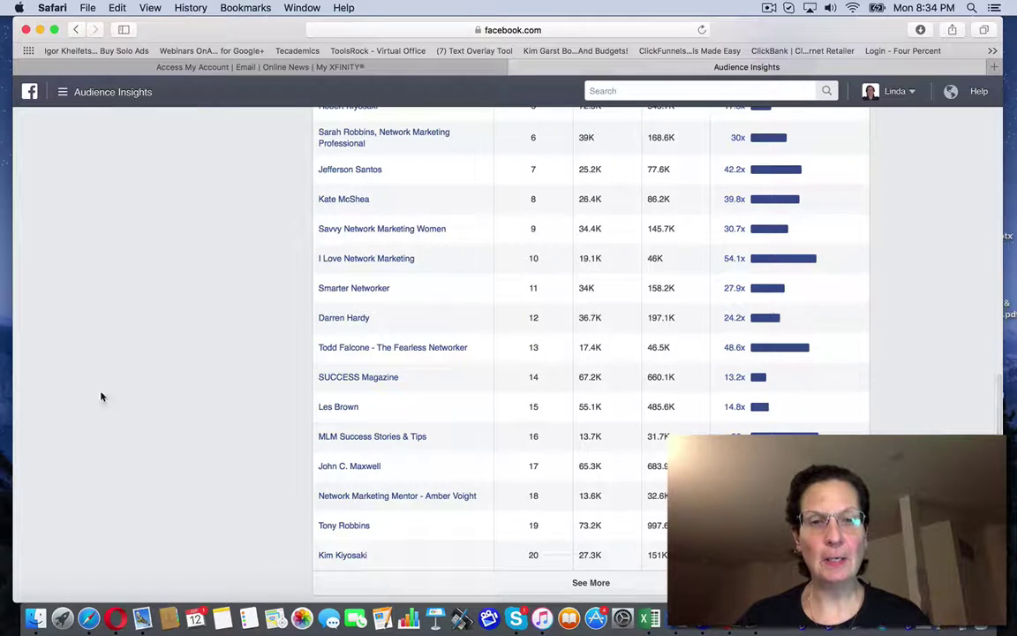
click(572, 584)
scroll(226, 538, down, 2)
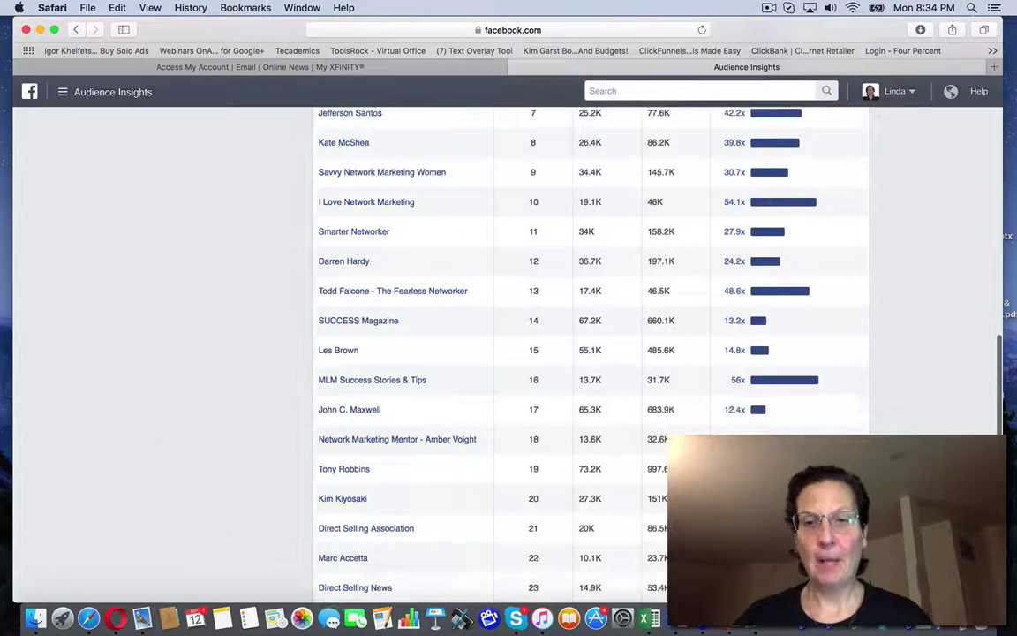
scroll(592, 353, down, 2)
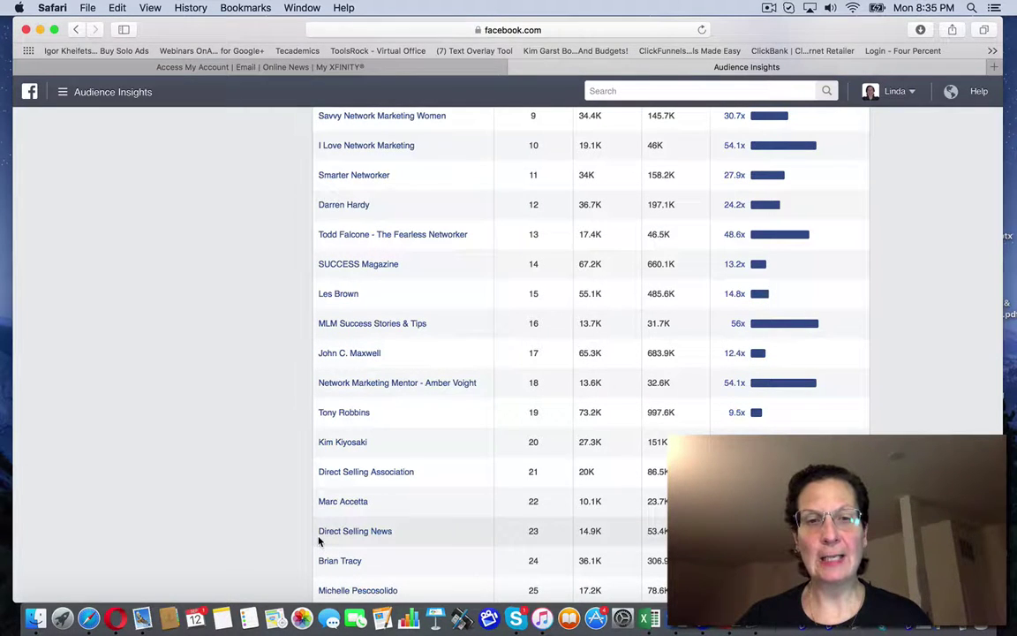
scroll(150, 349, up, 1)
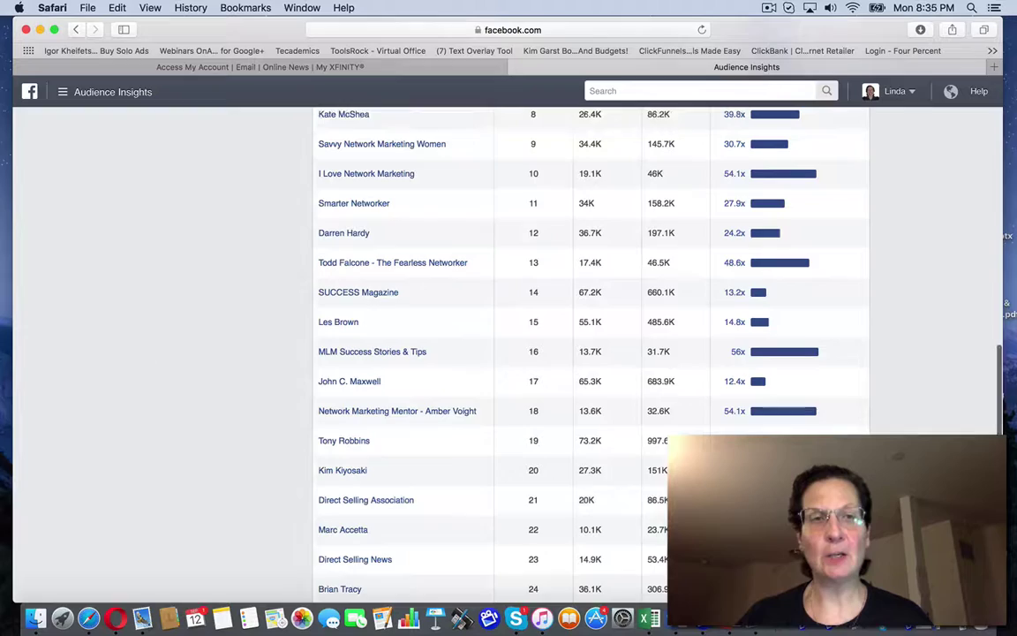
scroll(150, 350, up, 10)
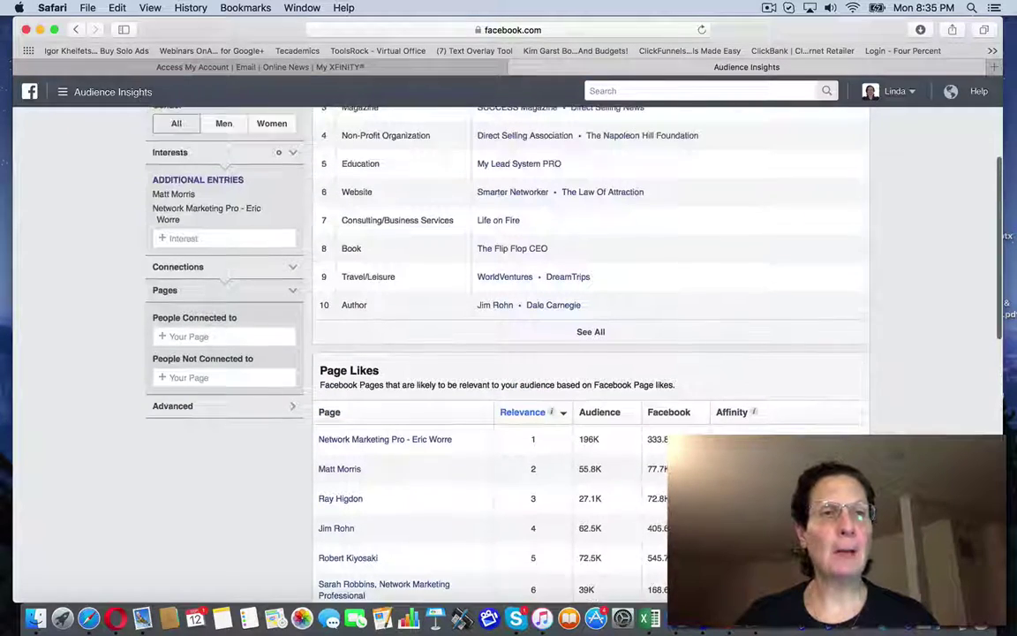
Search 'direct selling' and add Direct Selling Association as a third interest
scroll(185, 291, up, 1)
click(185, 267)
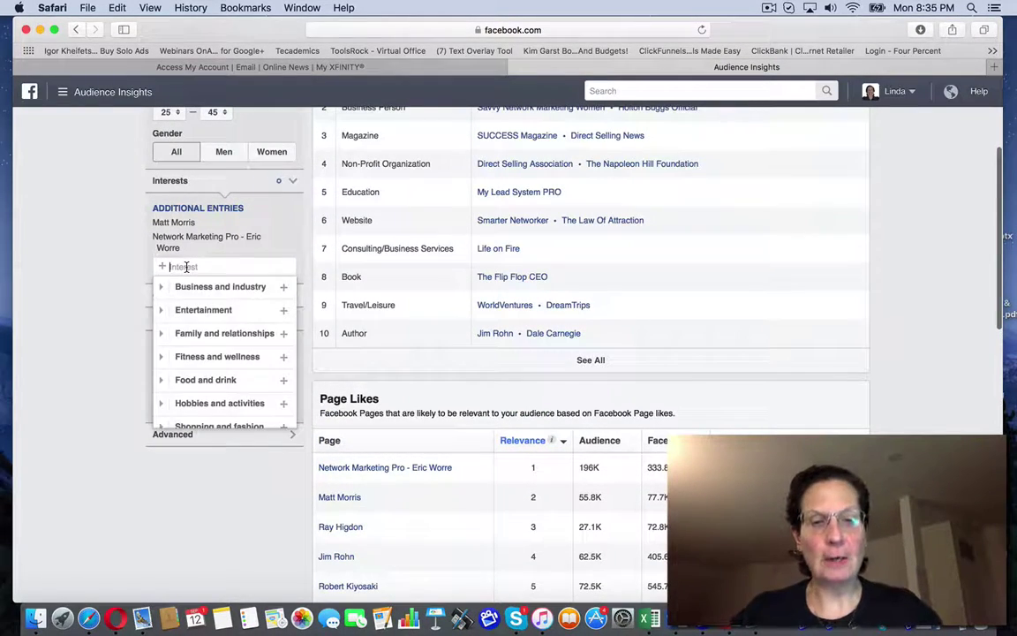
text(directi)
key(BackSpace)
text(selling)
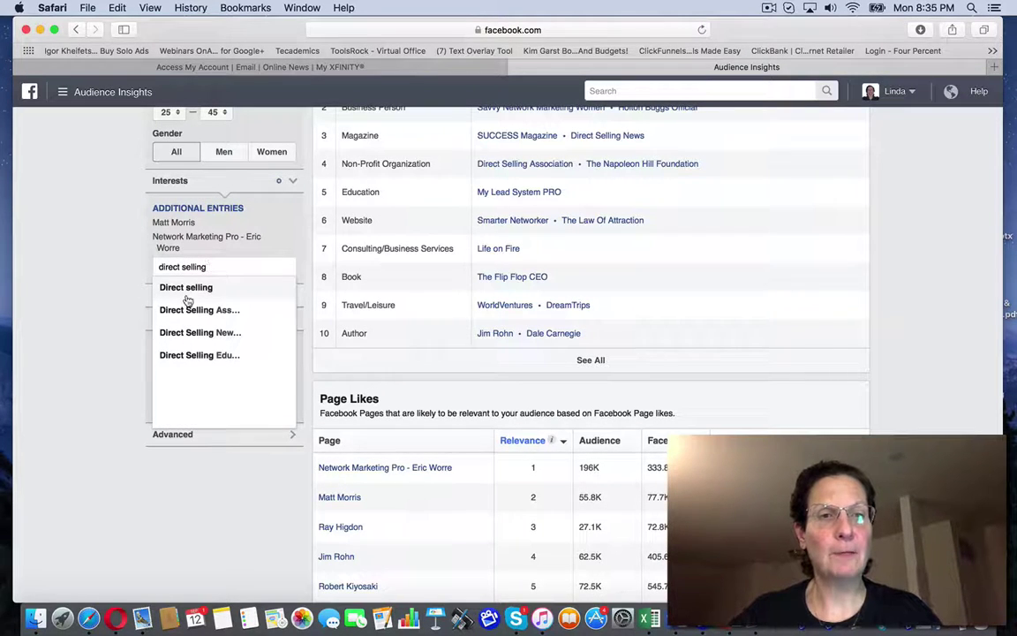
click(200, 309)
click(57, 315)
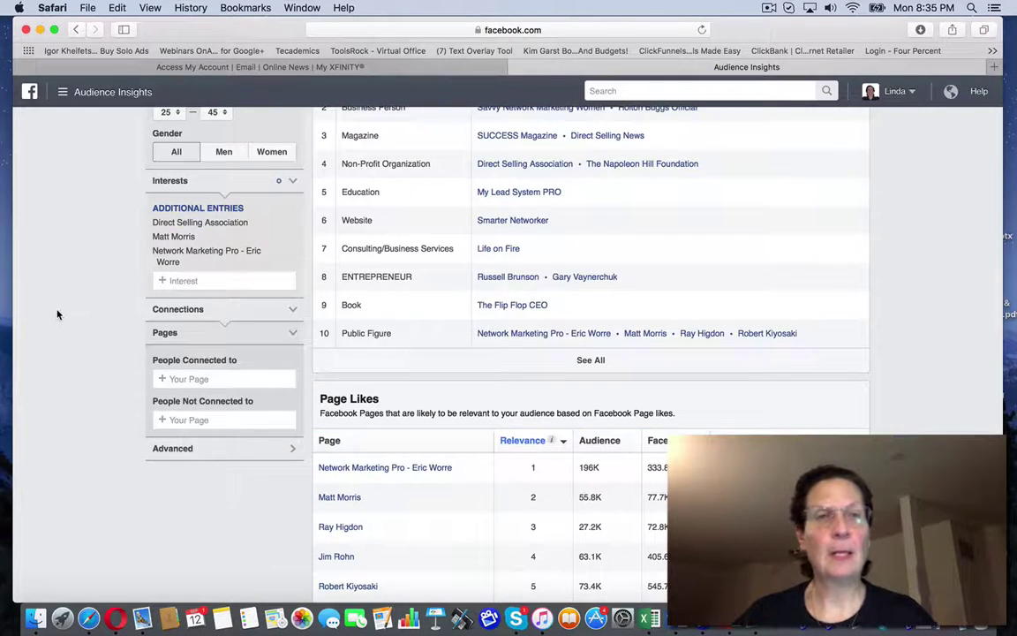
scroll(57, 314, up, 5)
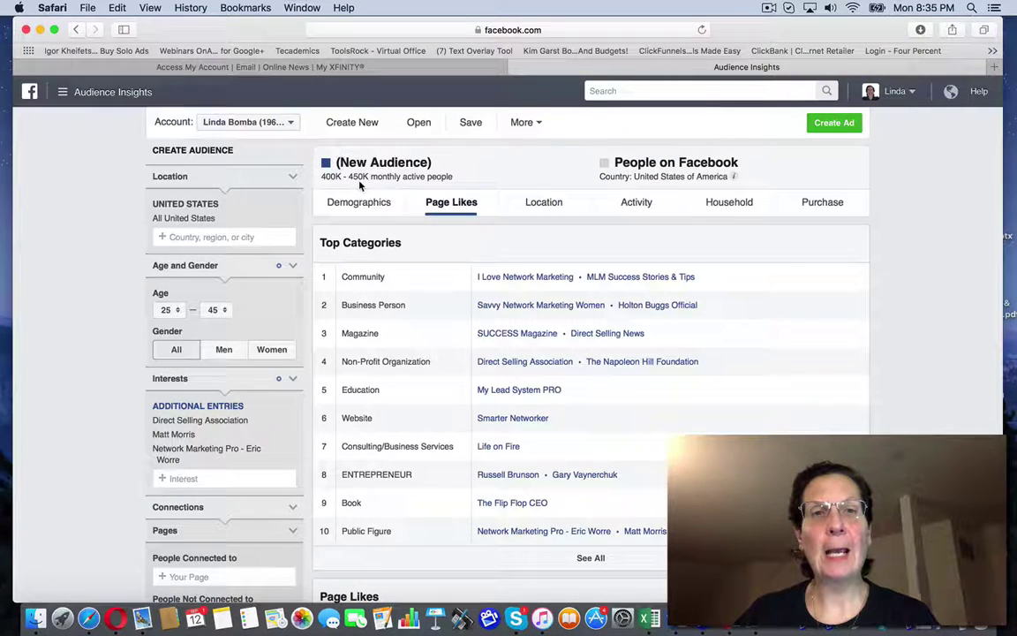
scroll(58, 397, down, 3)
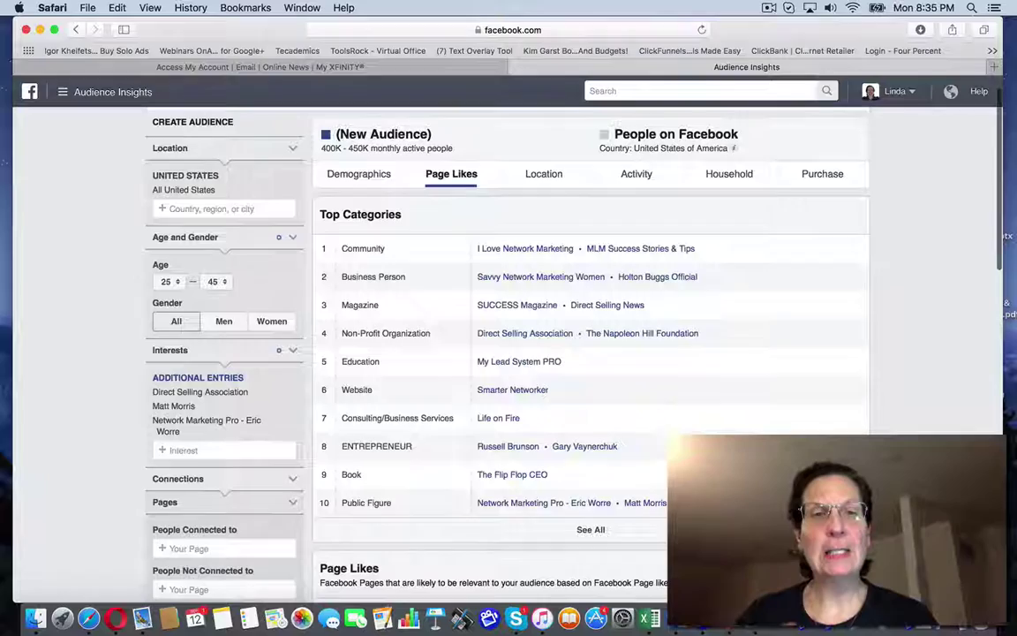
scroll(507, 353, down, 4)
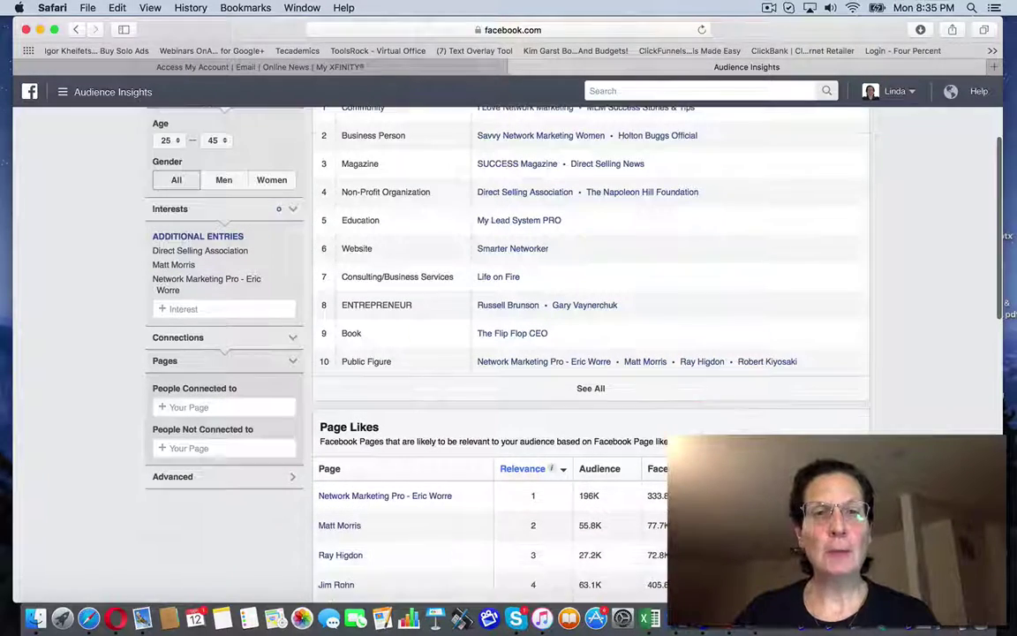
scroll(507, 353, down, 6)
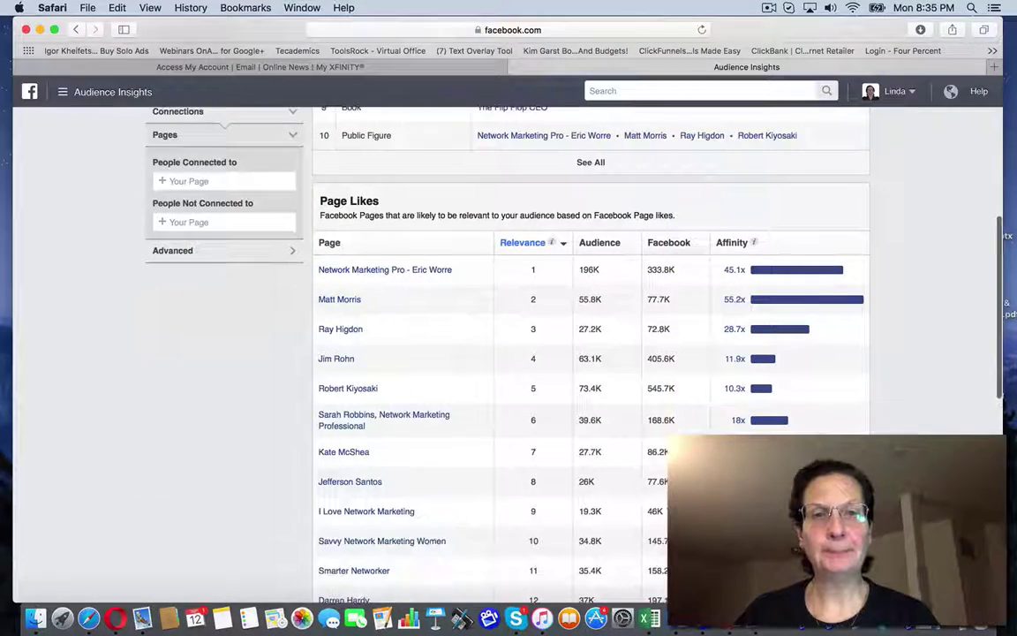
scroll(507, 353, down, 5)
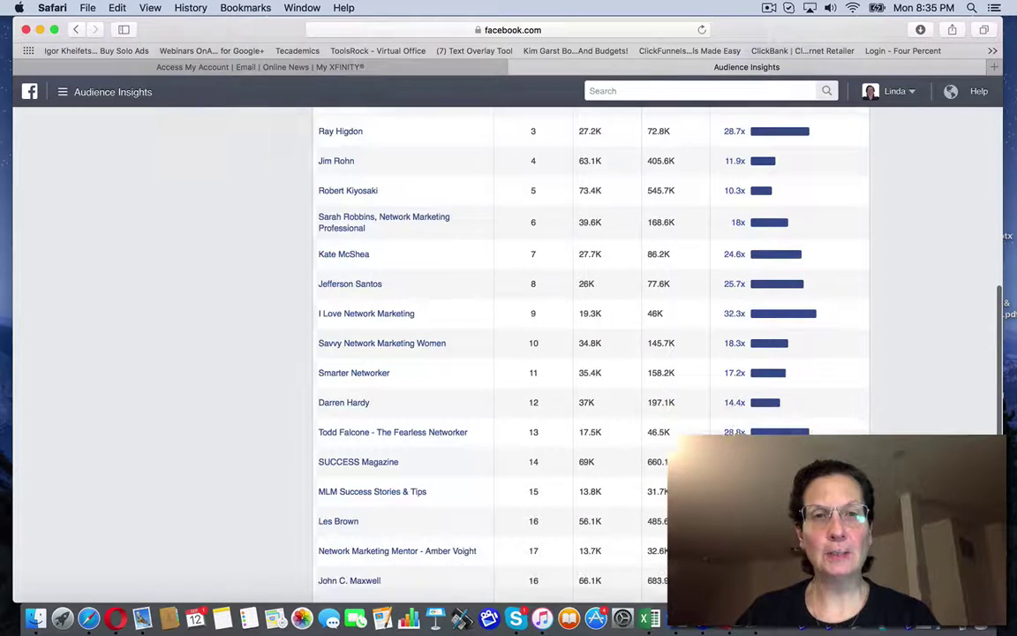
scroll(507, 353, down, 1)
scroll(508, 353, up, 1)
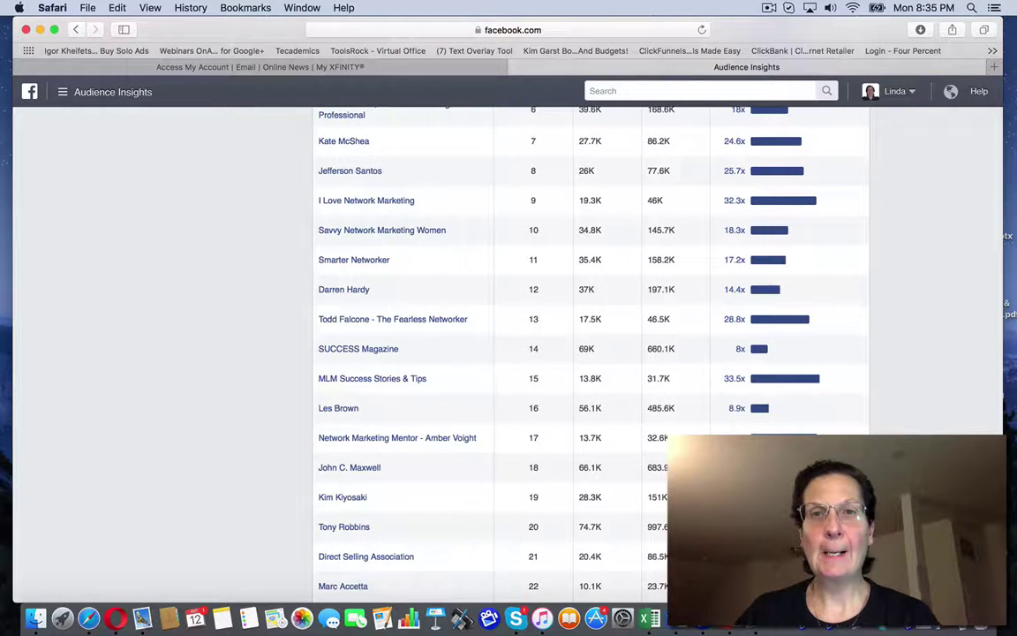
scroll(508, 353, down, 5)
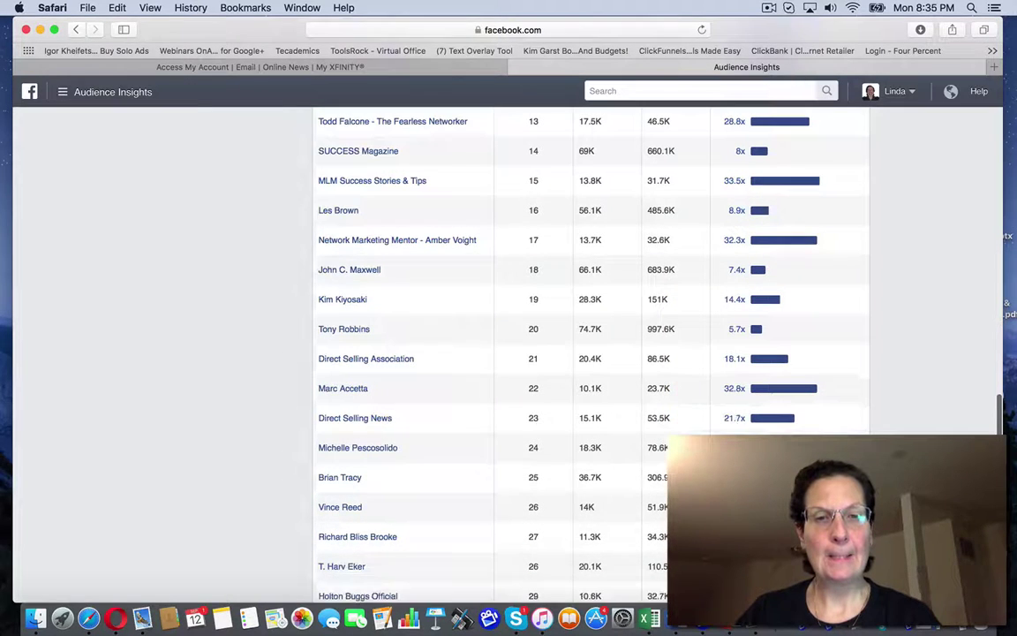
scroll(507, 353, down, 2)
scroll(507, 353, up, 5)
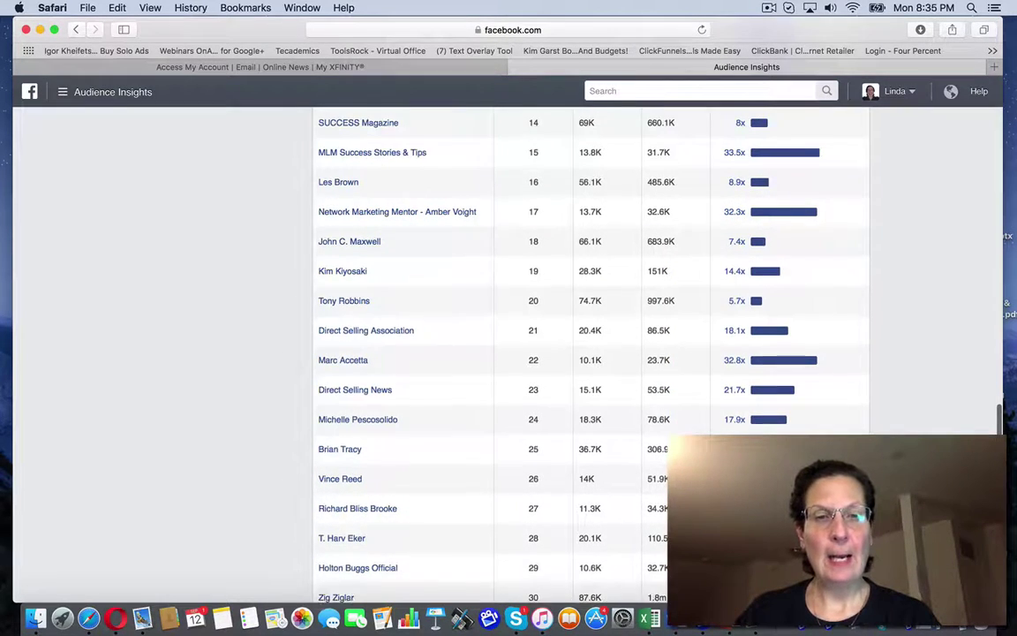
scroll(93, 295, up, 6)
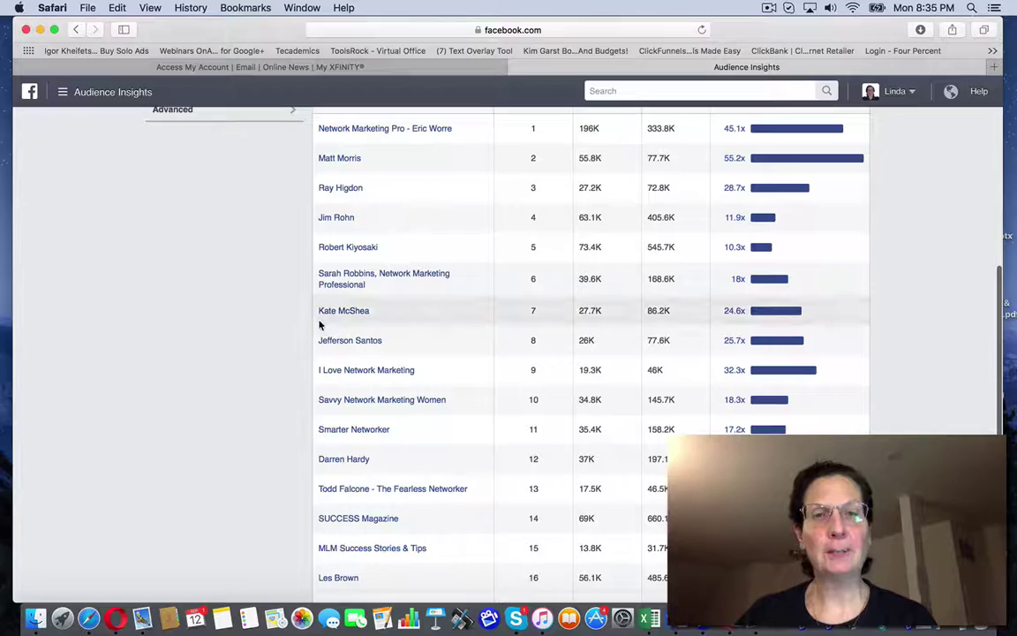
scroll(104, 251, up, 8)
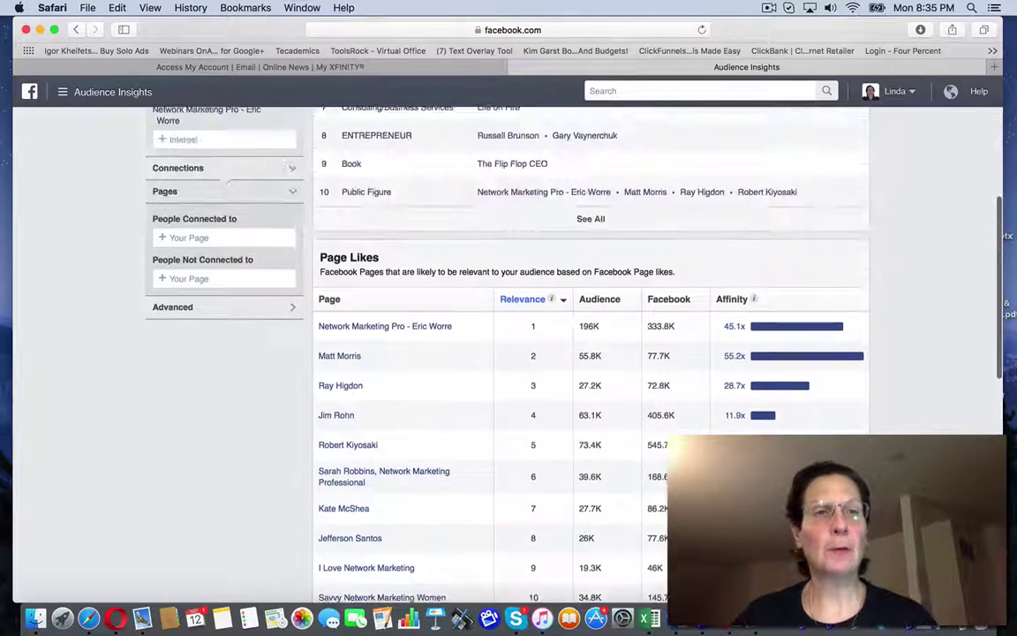
click(182, 309)
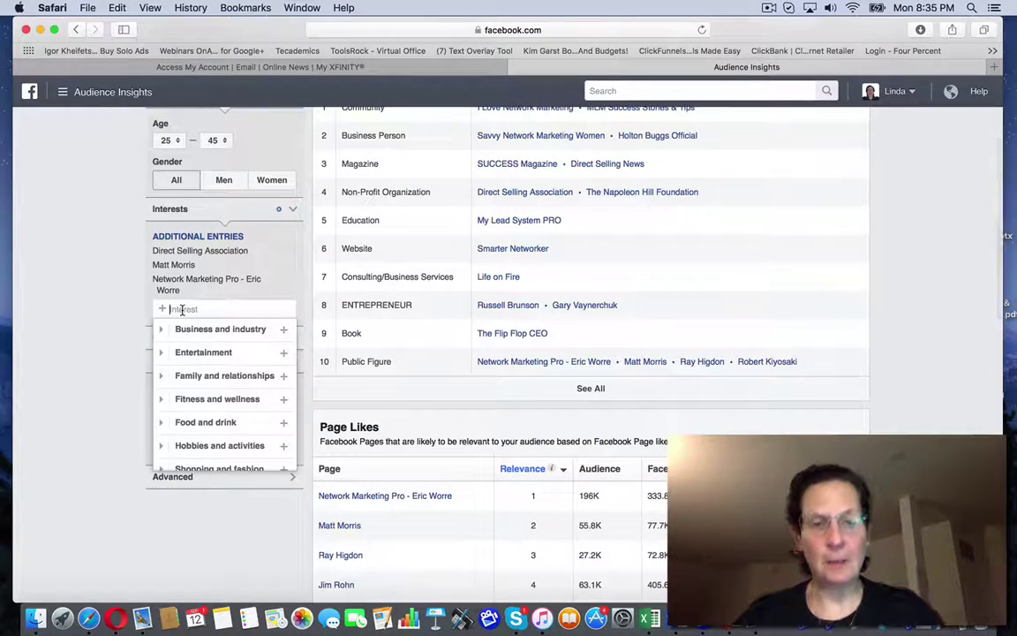
text(kate mcshea)
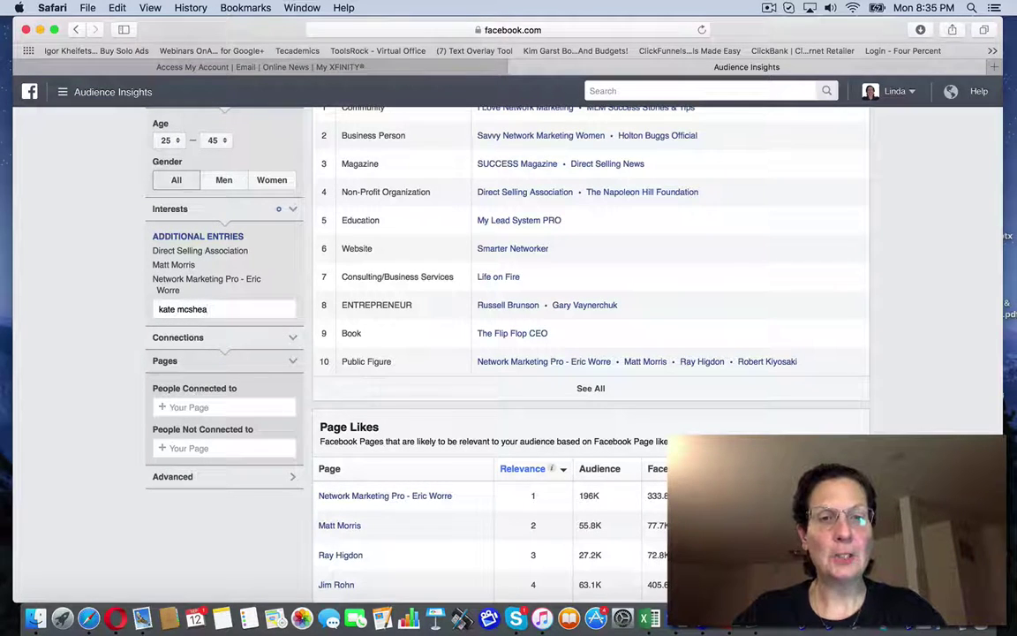
key(BackSpace)
key(BackSpace)
key(BackSpace)
key(BackSpace)
key(BackSpace)
key(BackSpace)
key(BackSpace)
key(BackSpace)
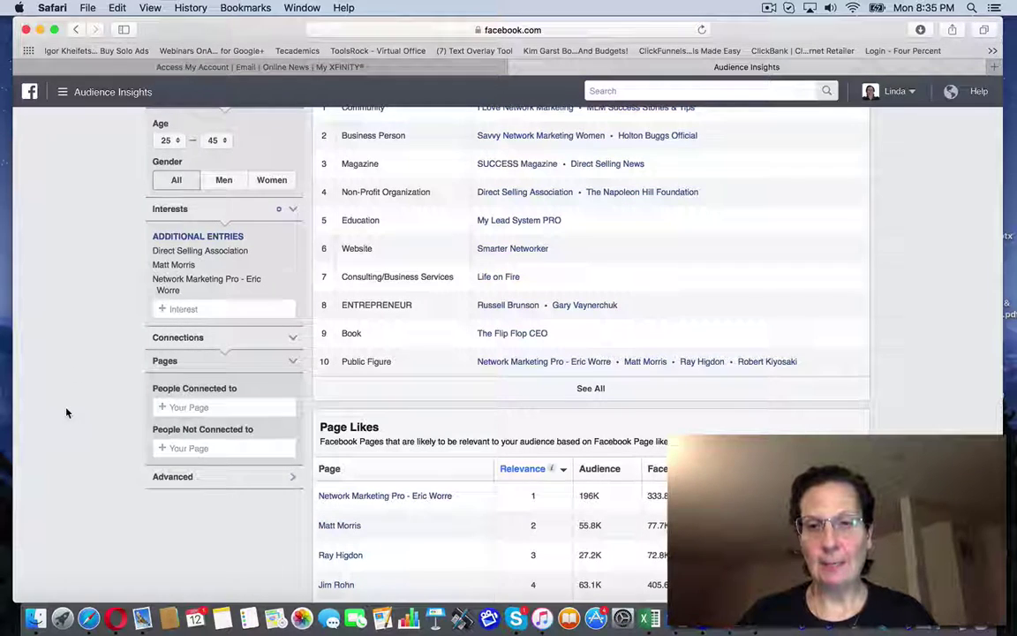
scroll(64, 413, down, 5)
scroll(583, 353, down, 4)
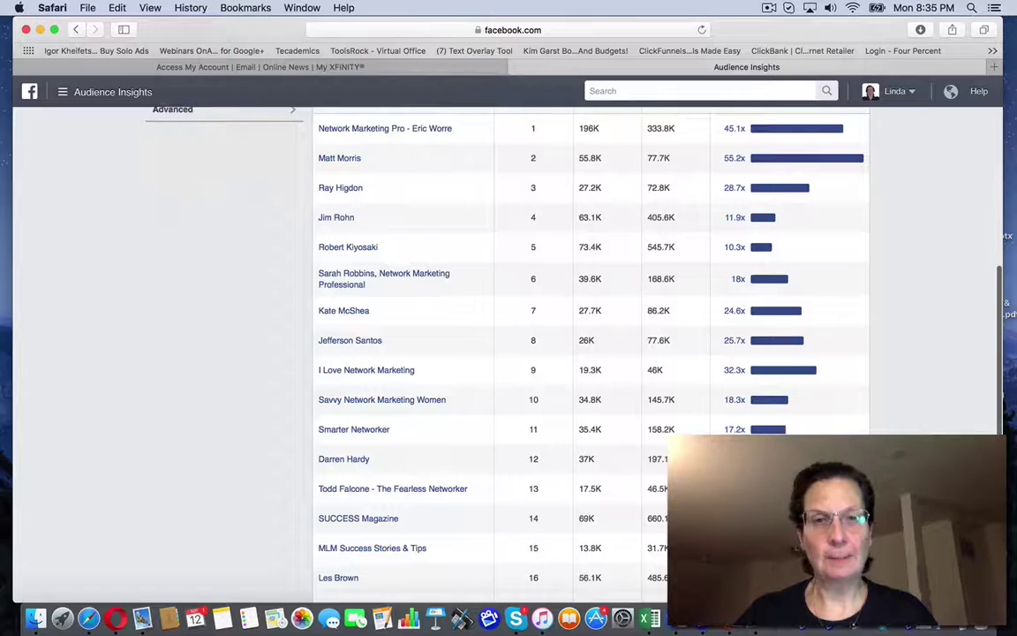
scroll(583, 353, down, 1)
scroll(583, 353, down, 1)
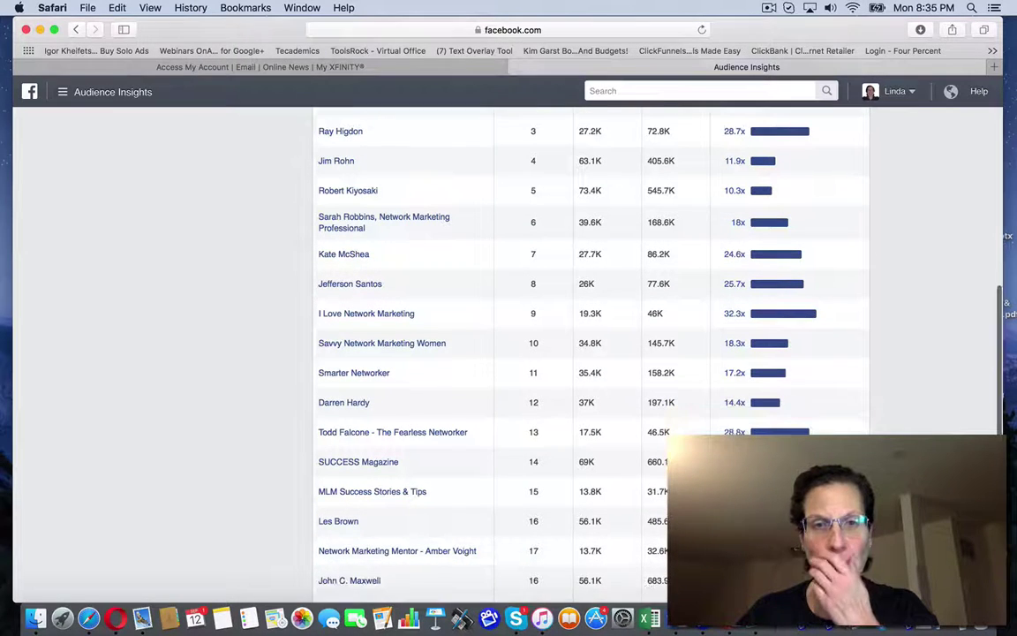
scroll(582, 353, down, 1)
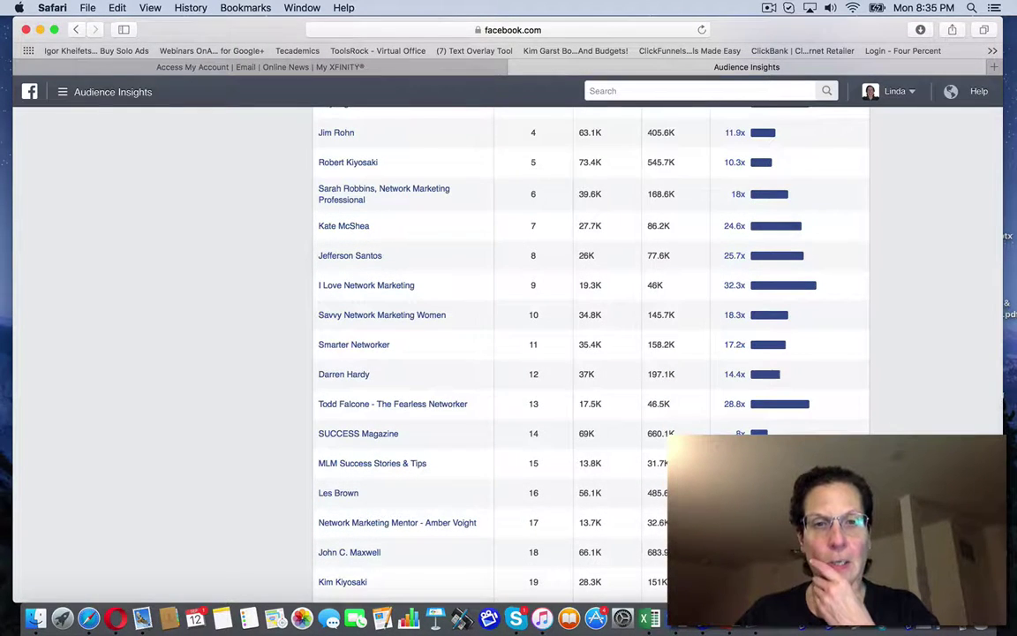
scroll(582, 353, up, 1)
scroll(176, 319, up, 10)
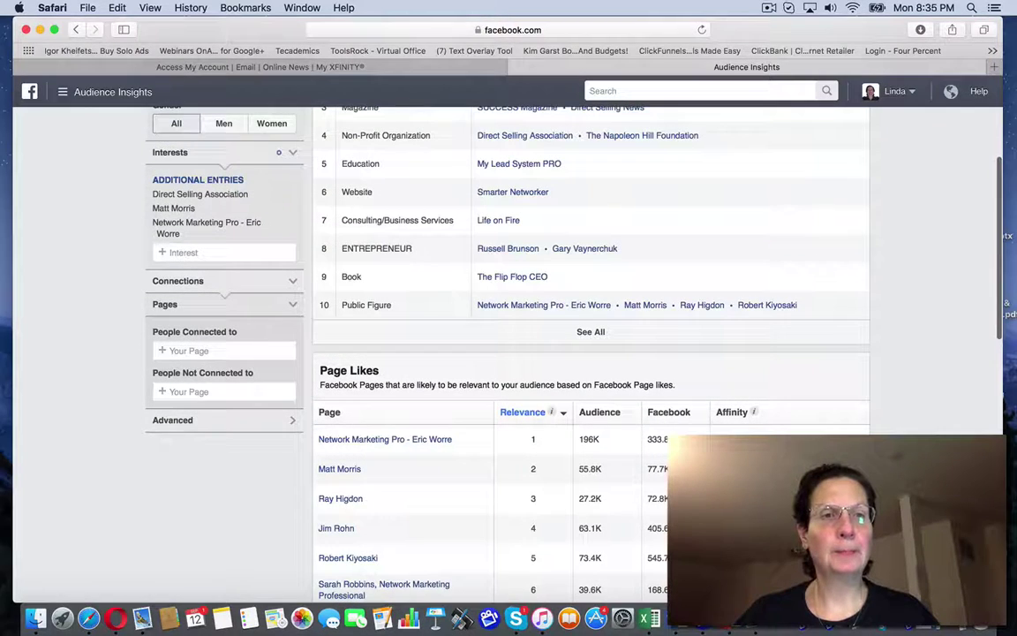
Search for 'smart networker' as an interest, then discard that search
click(185, 252)
text(s)
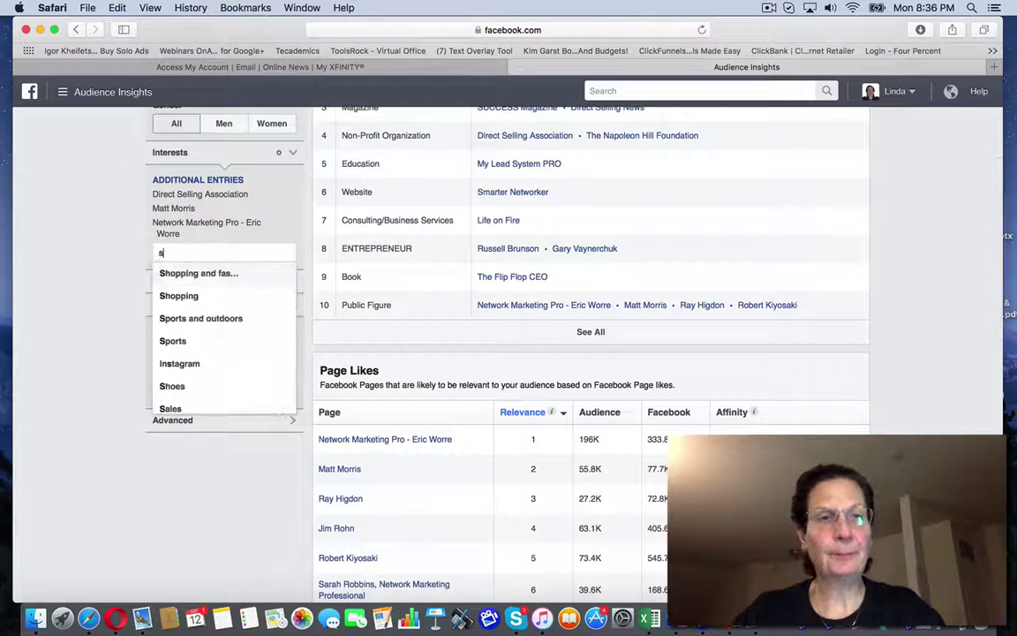
text(mara)
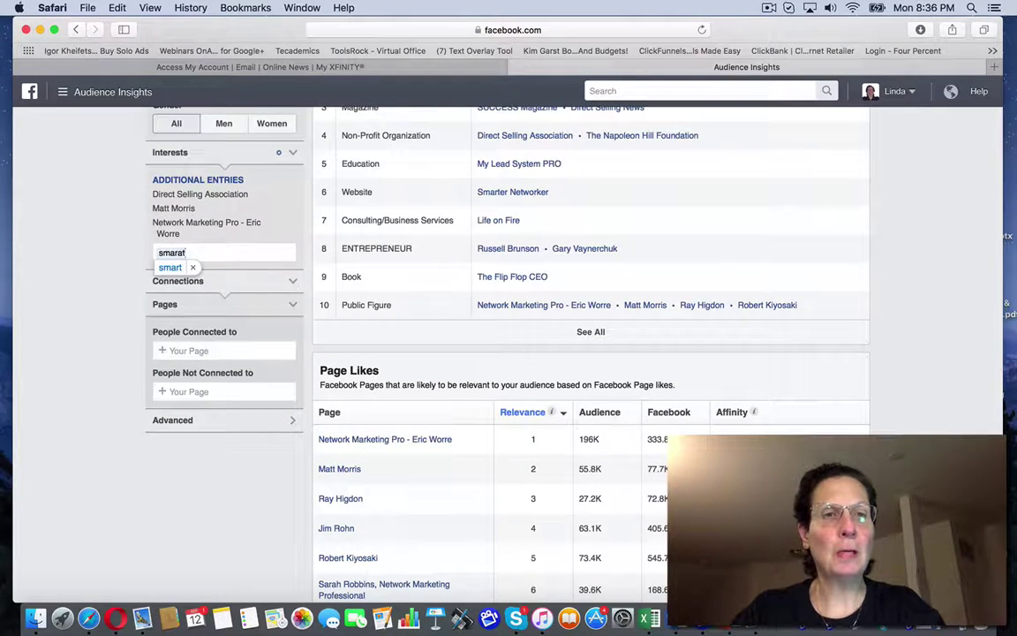
key(BackSpace)
text(t networker)
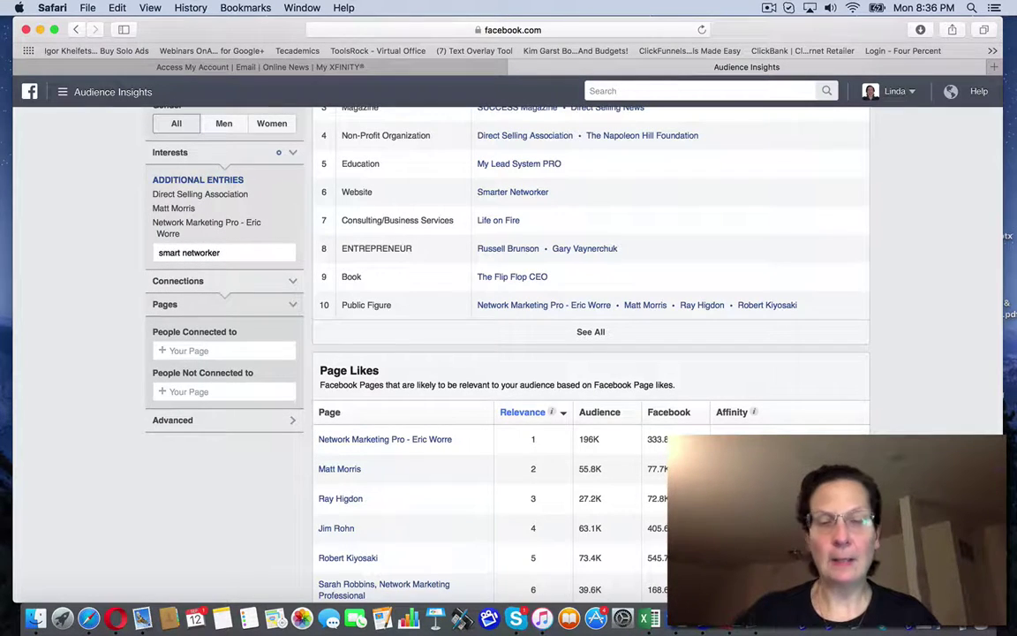
click(178, 500)
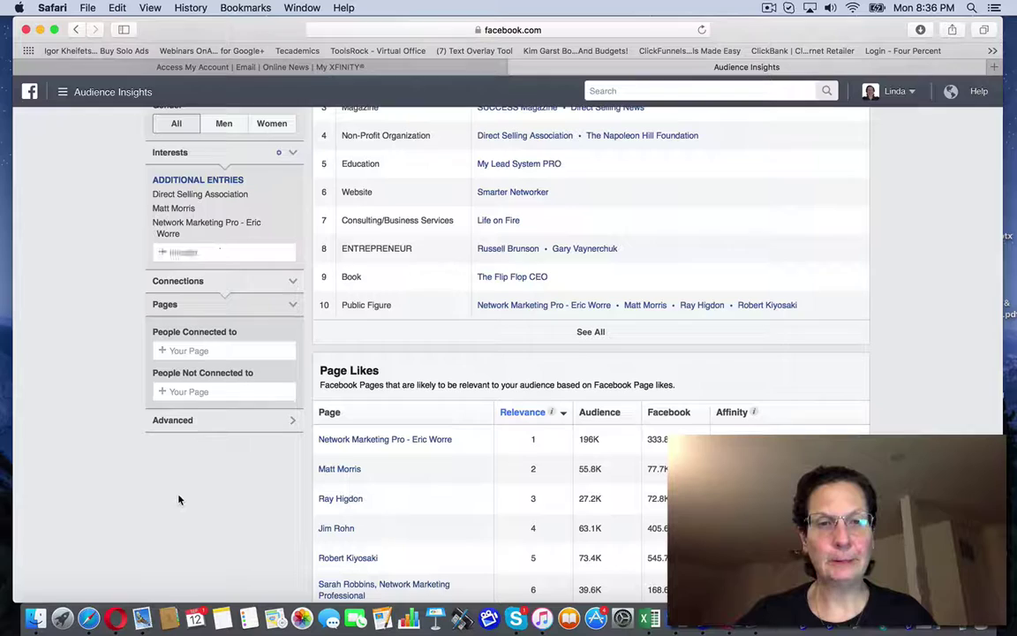
Search 'jim rohn' and add Jim Rohn as a fourth interest
click(200, 253)
text(j)
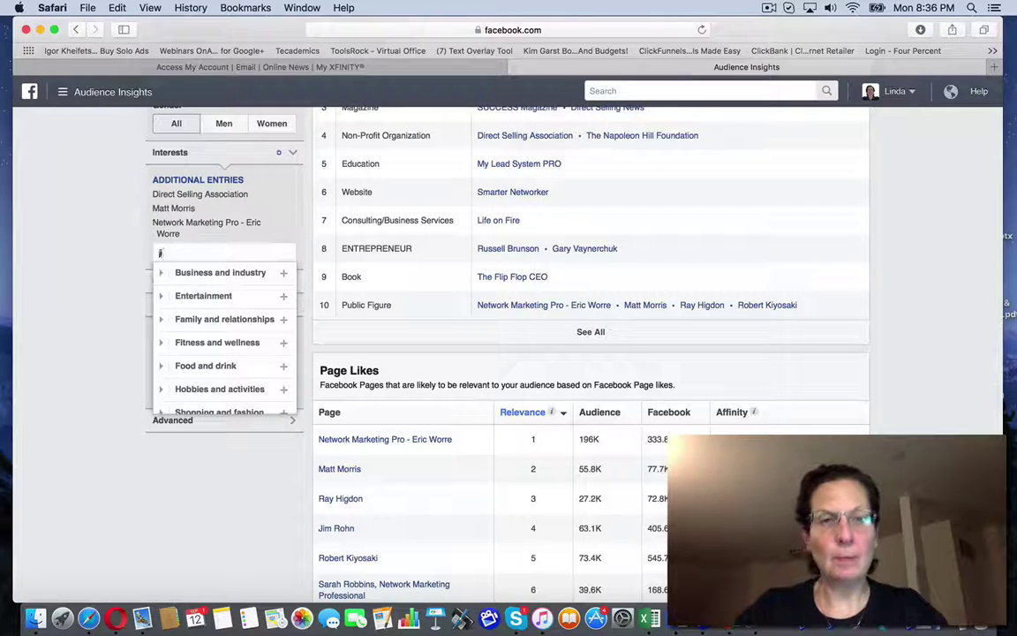
text(im rohn)
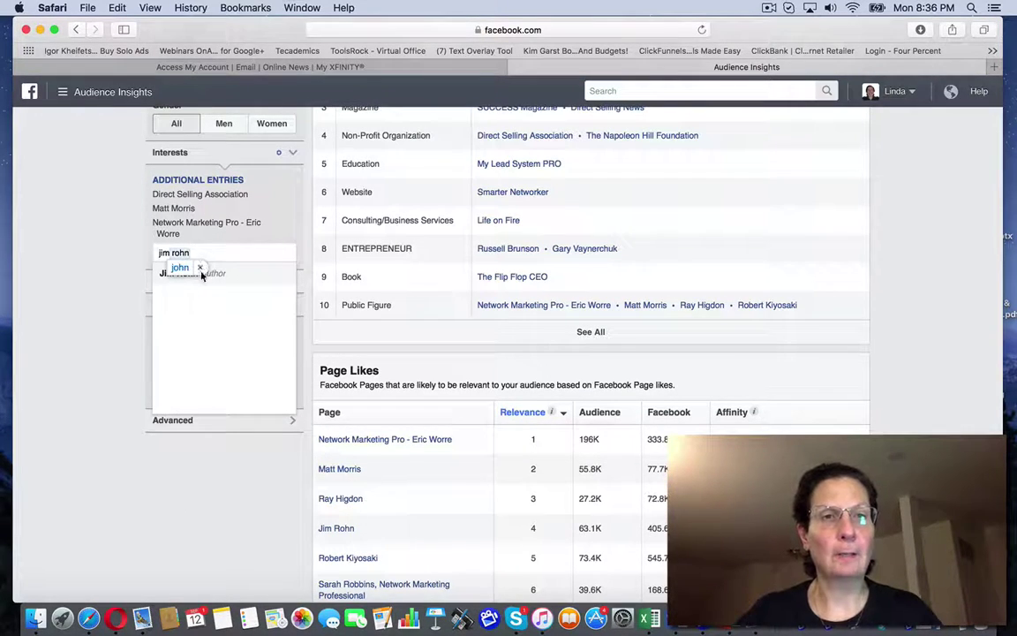
click(171, 275)
click(85, 249)
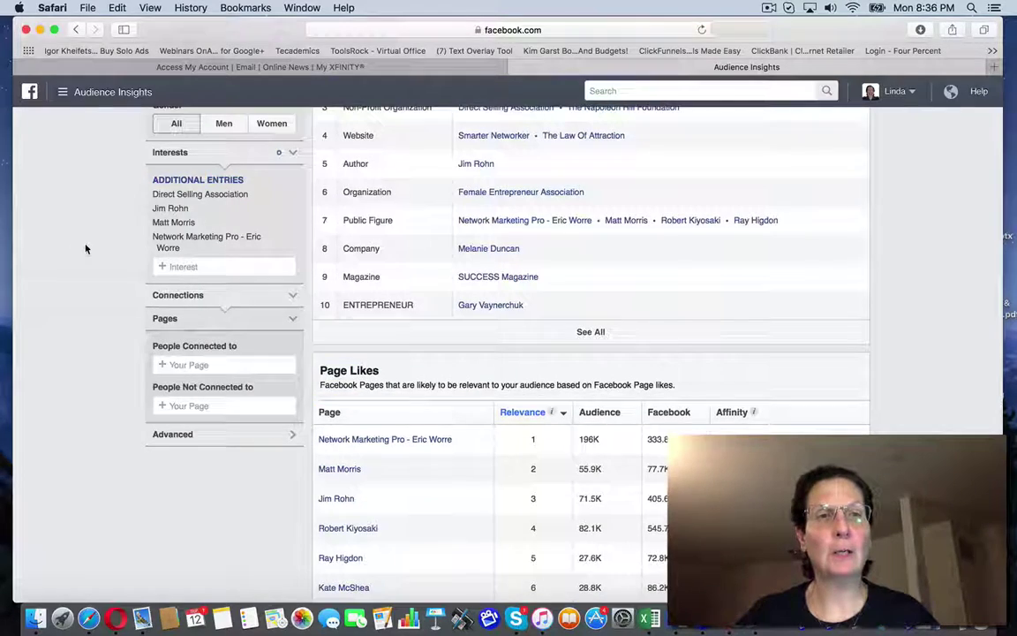
scroll(86, 249, up, 5)
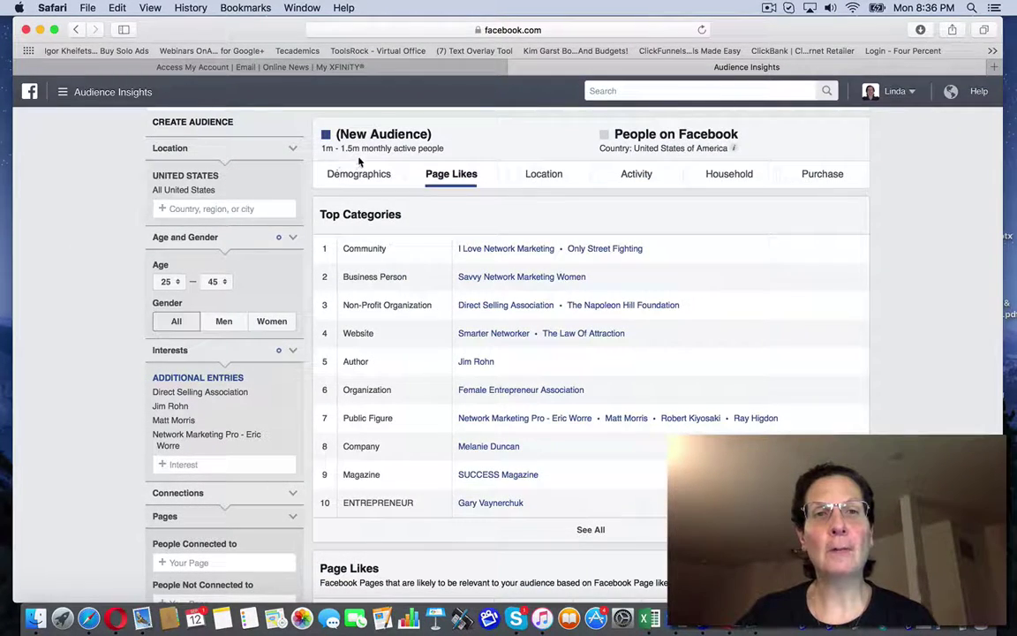
scroll(114, 356, down, 2)
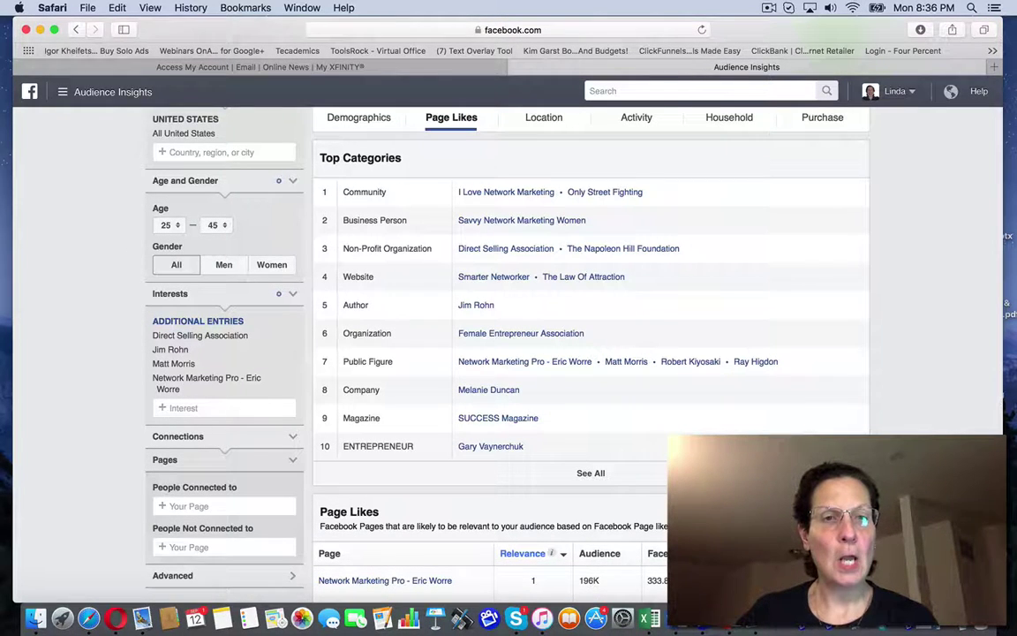
Remove the Network Marketing Pro - Eric Worre and Direct Selling Association interests
click(293, 382)
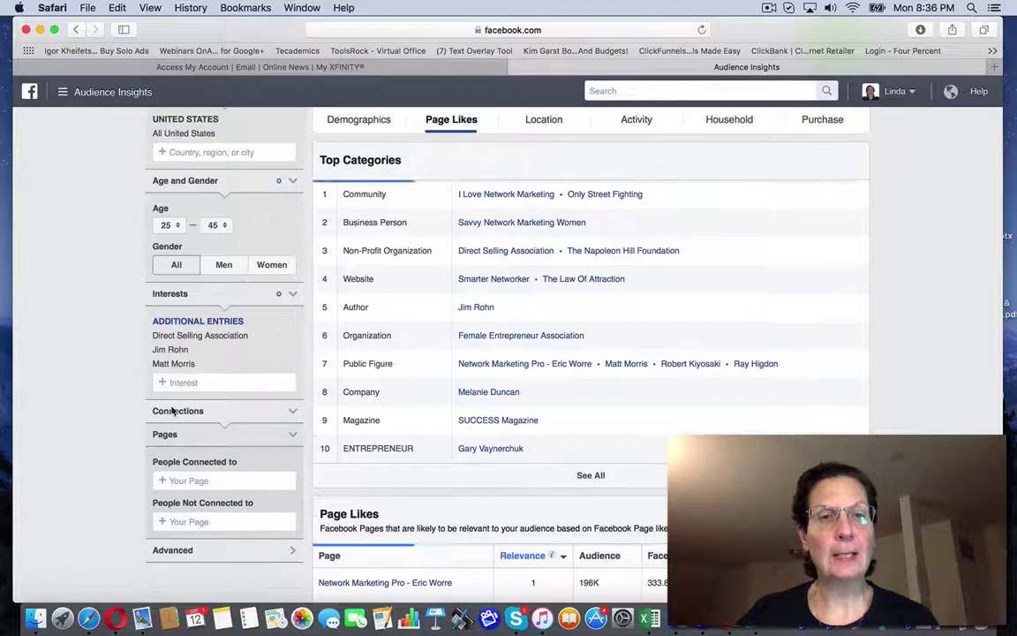
scroll(71, 353, up, 2)
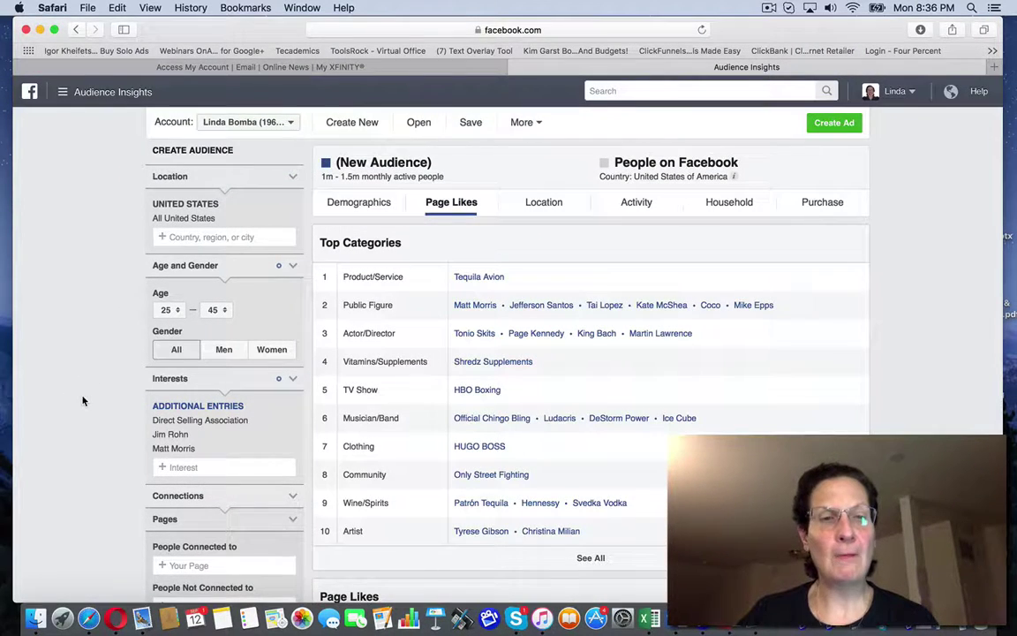
scroll(83, 401, down, 2)
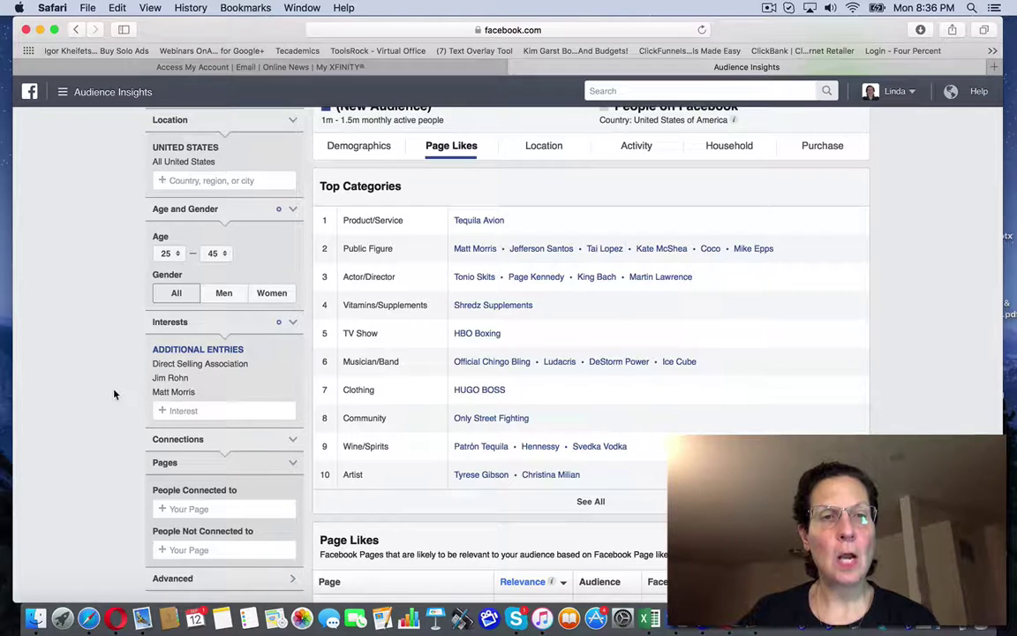
click(295, 367)
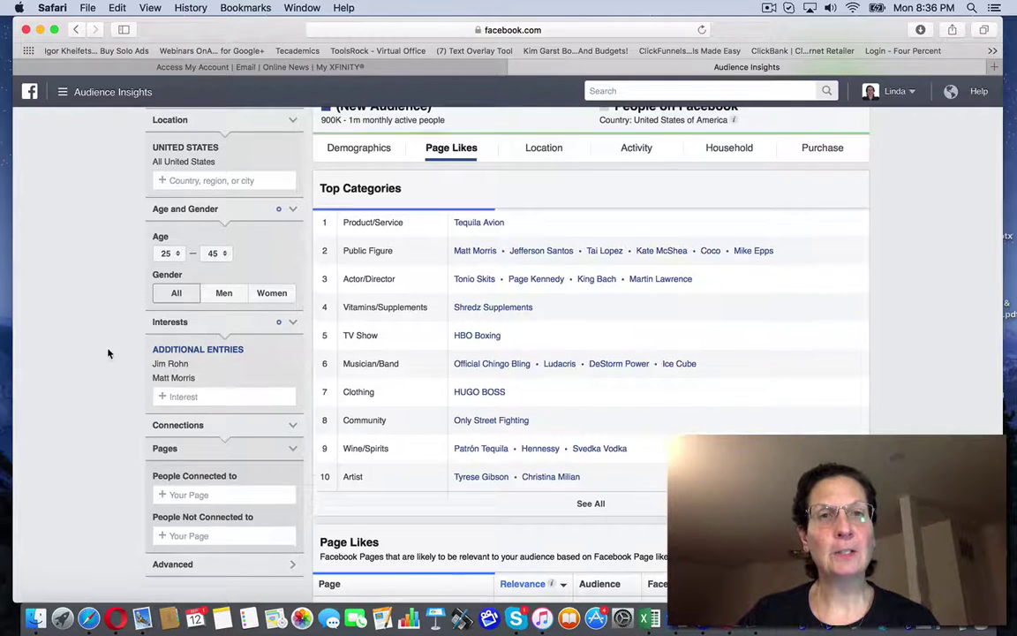
scroll(87, 303, up, 2)
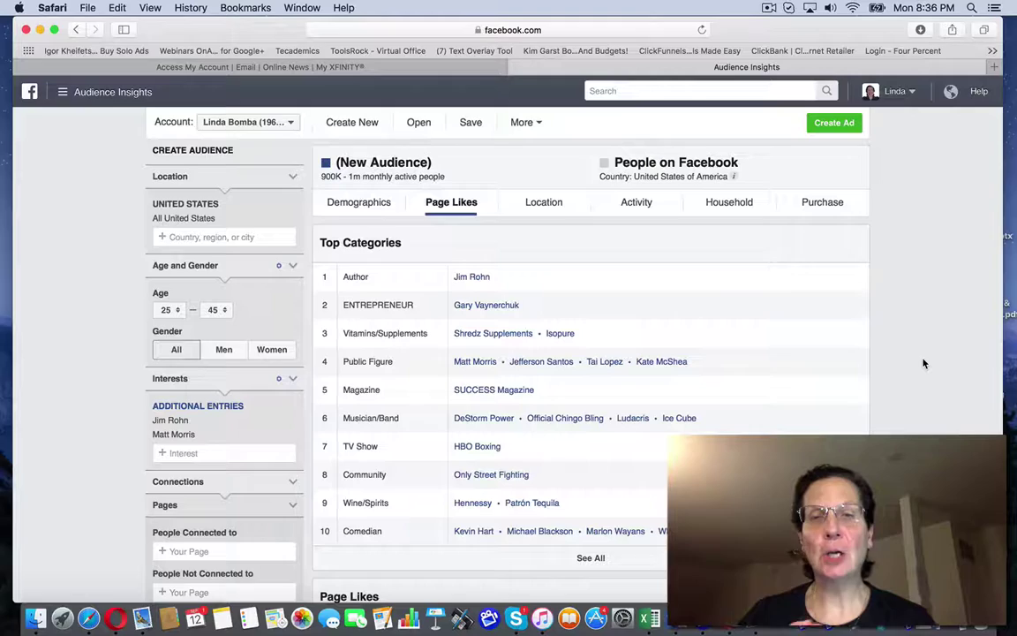
scroll(924, 363, down, 5)
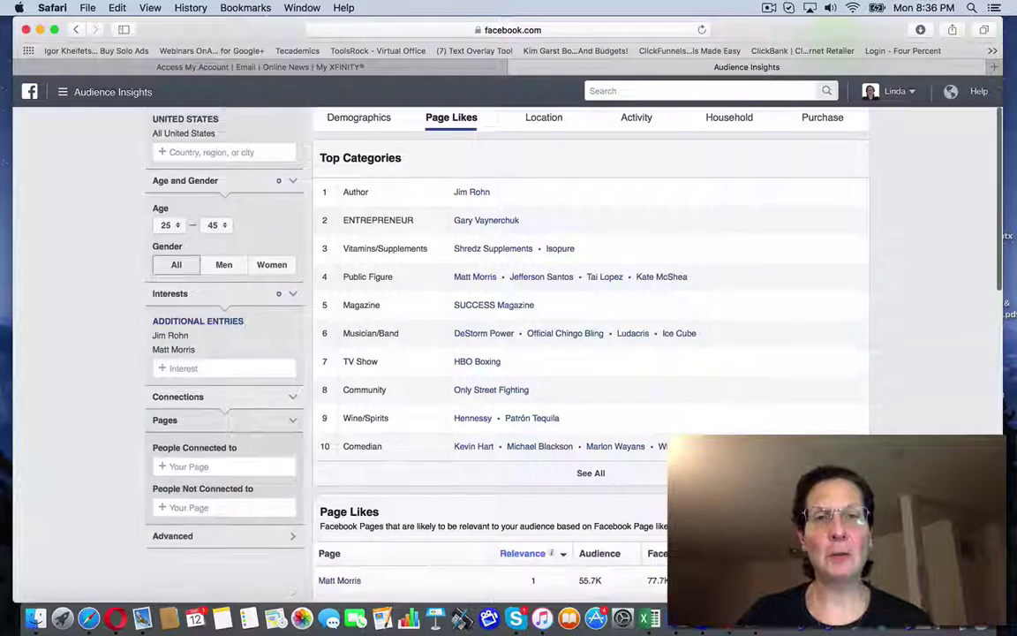
scroll(590, 353, down, 7)
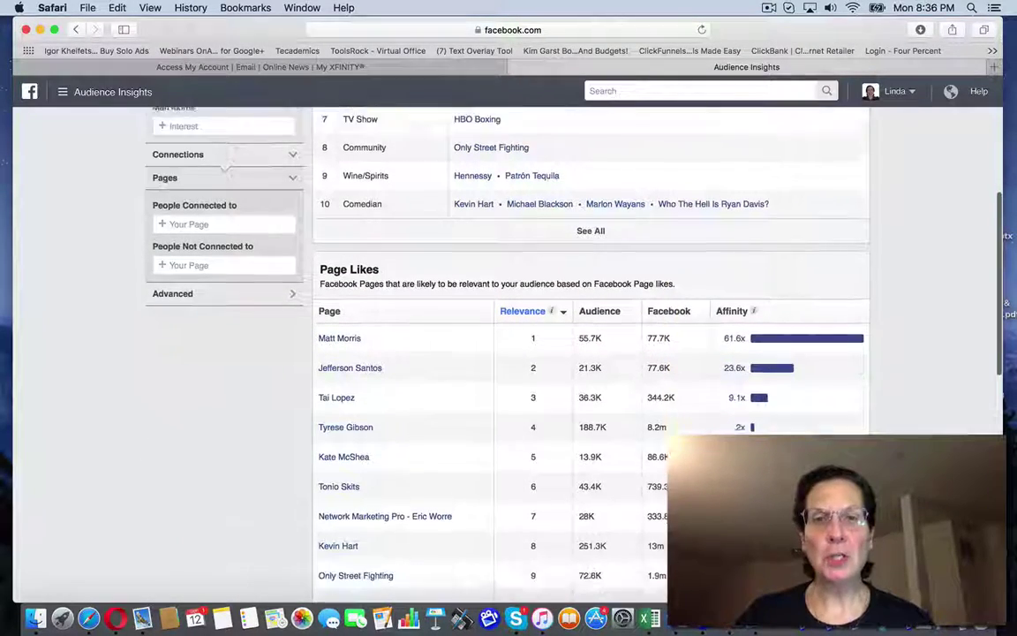
scroll(590, 353, down, 5)
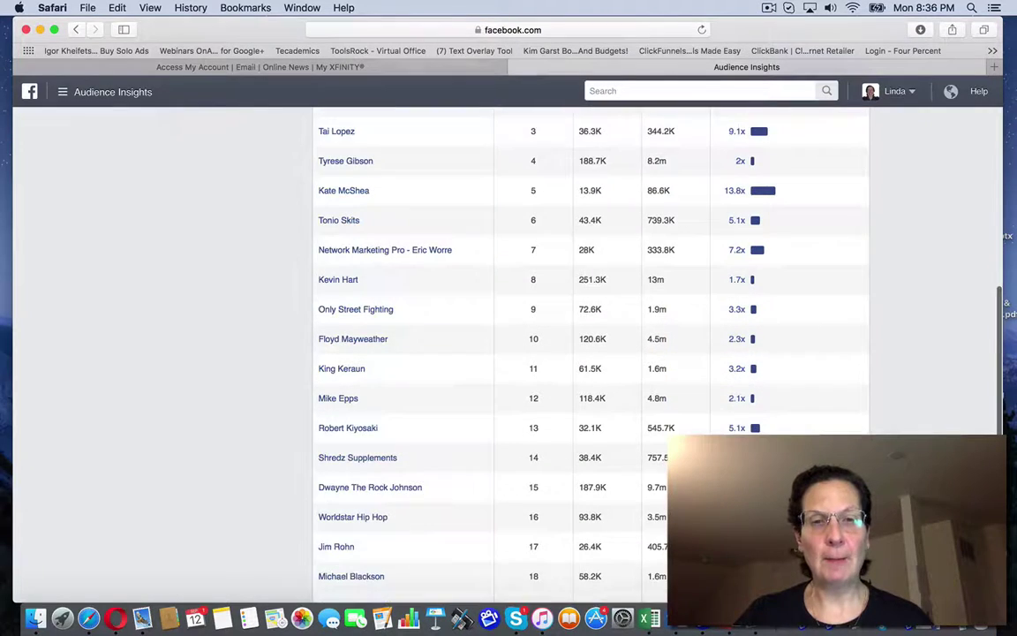
scroll(590, 354, down, 3)
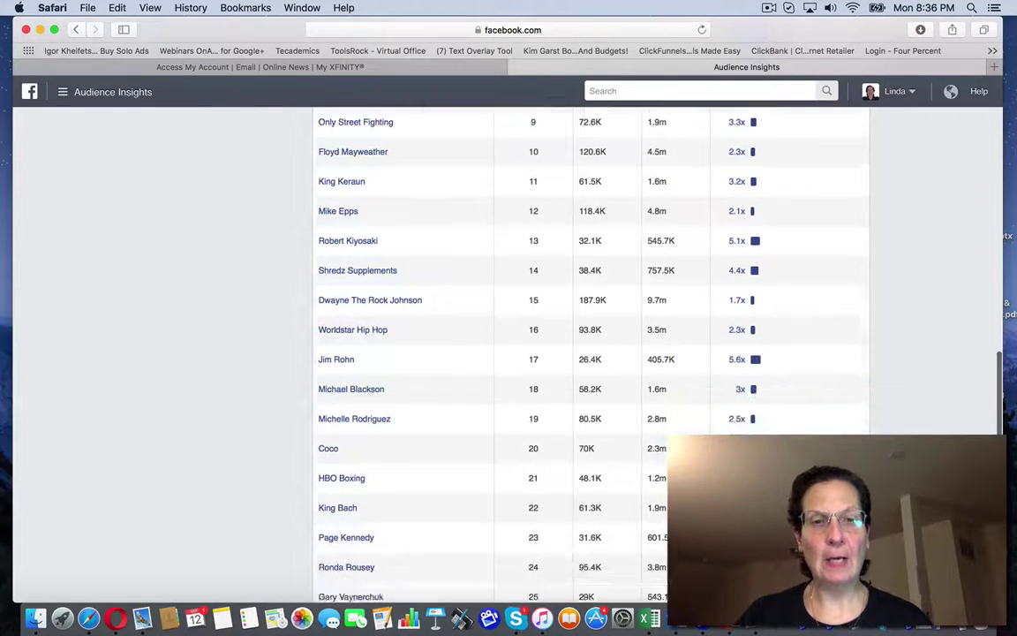
scroll(589, 353, up, 15)
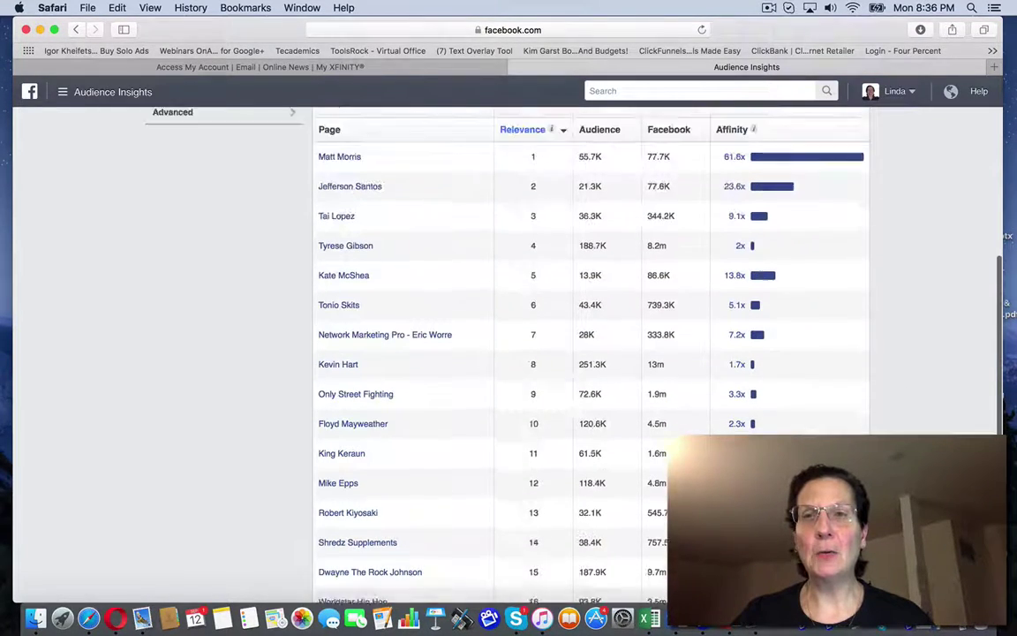
scroll(590, 354, up, 4)
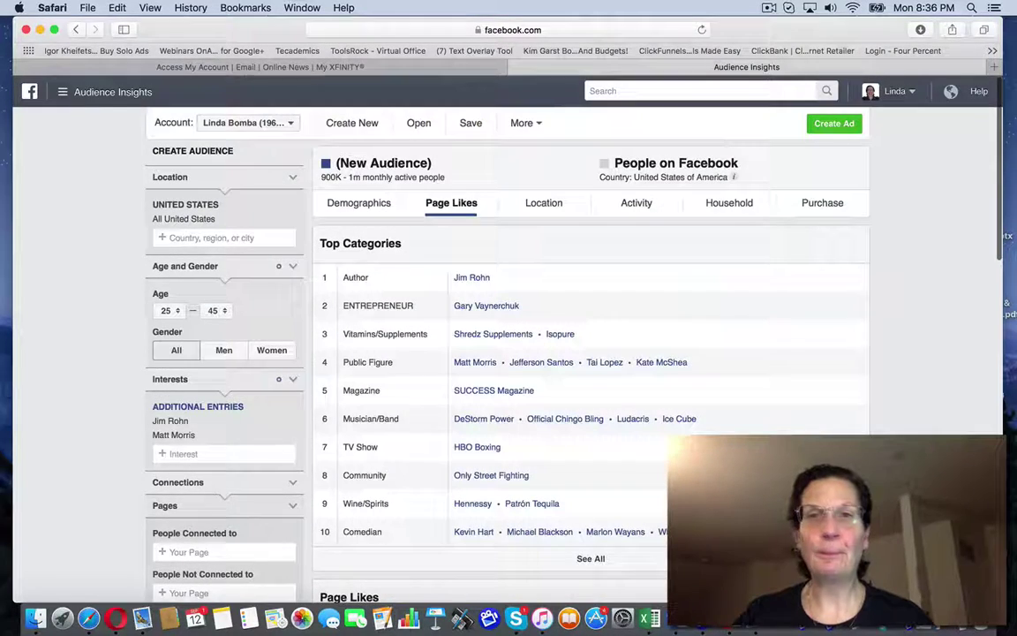
Save the current audience with the name 'Audience #8'
click(470, 125)
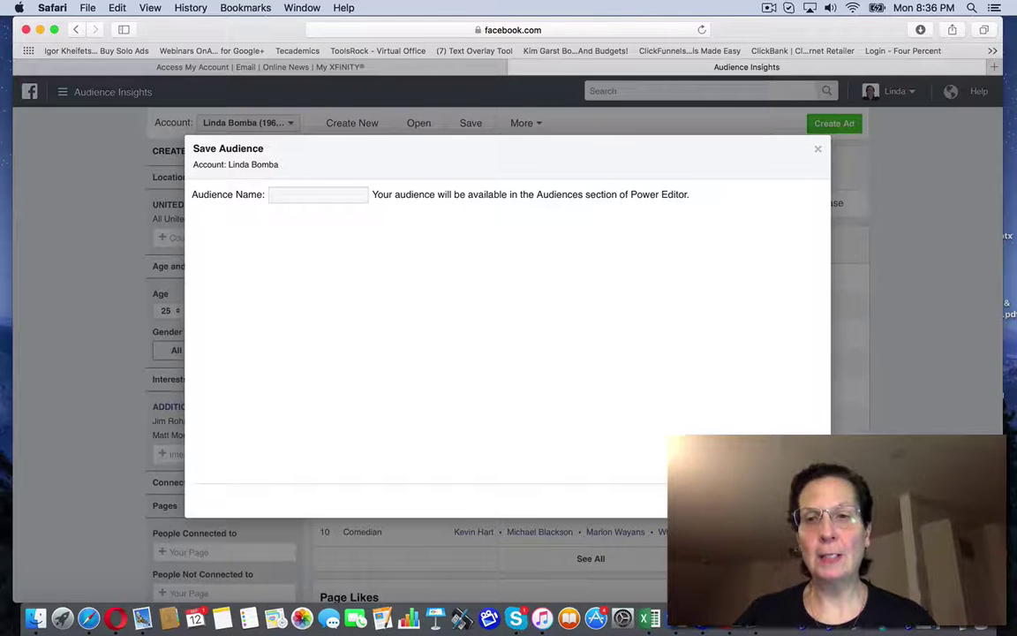
key(Escape)
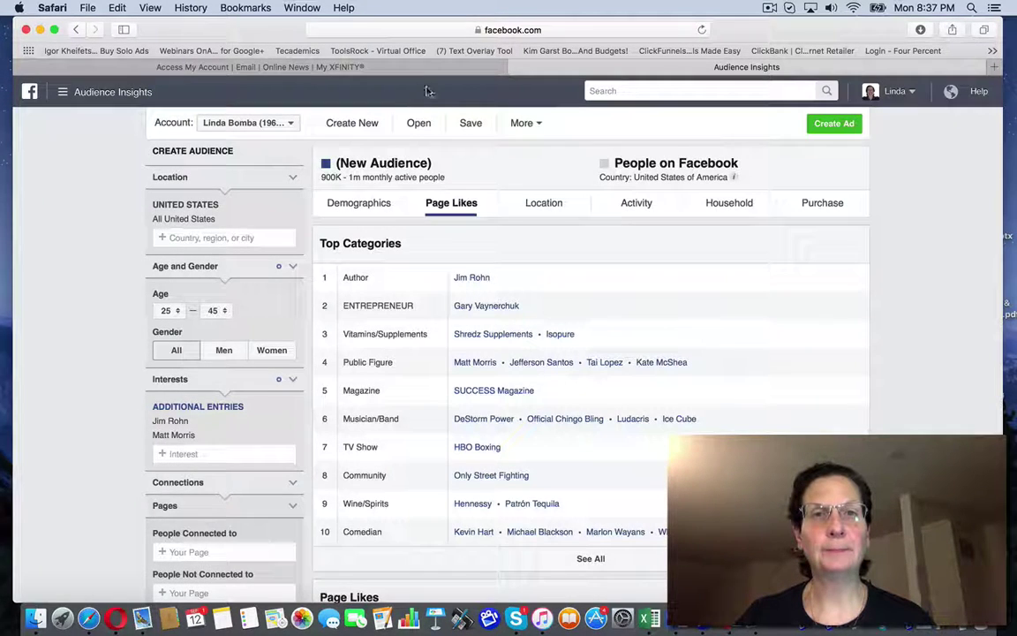
click(471, 125)
click(309, 196)
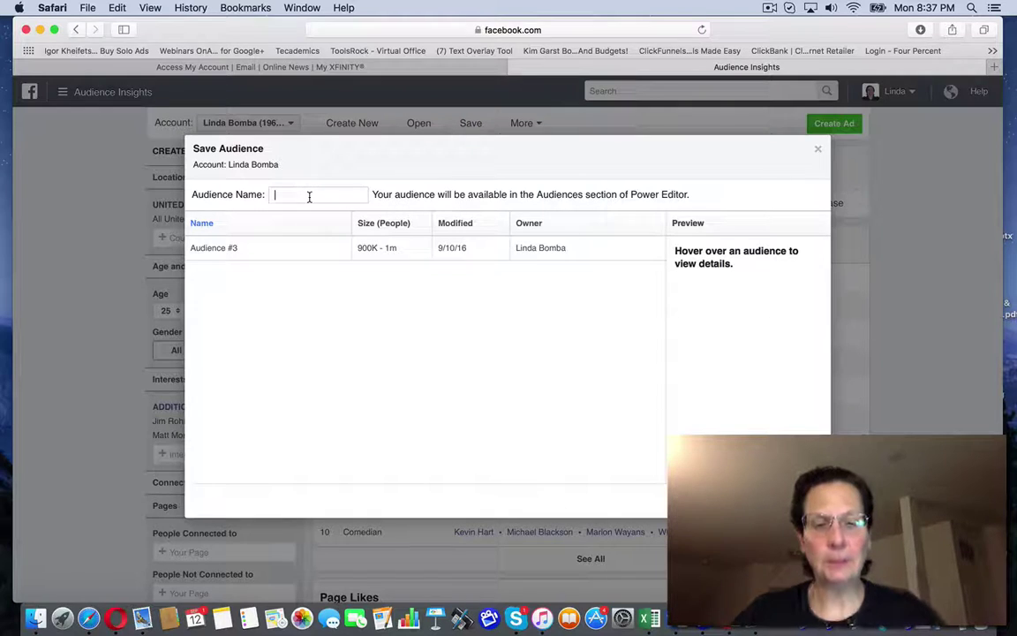
text(Aud)
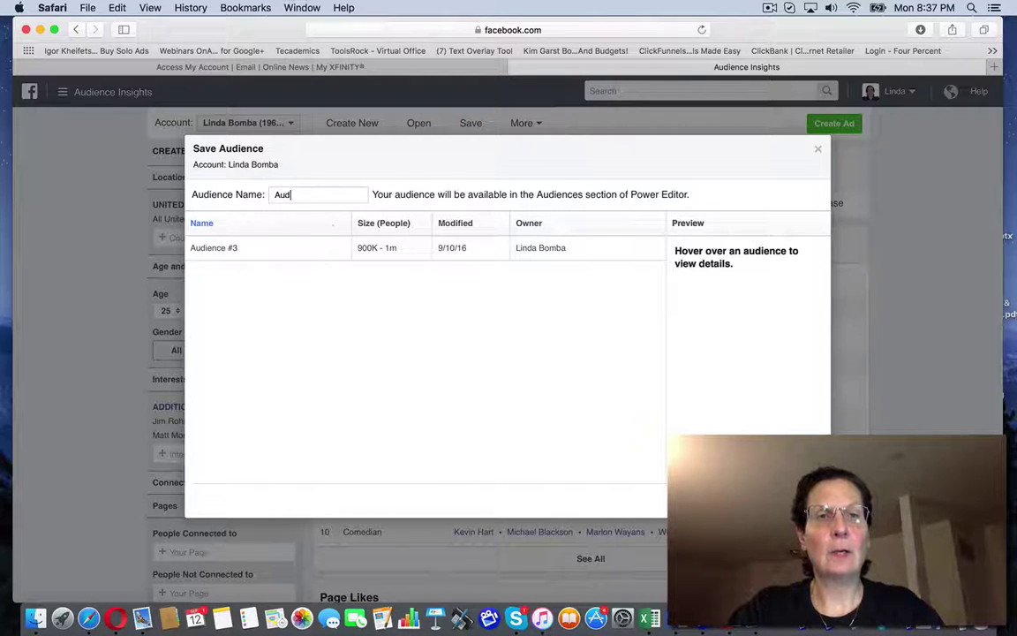
text(ience #8)
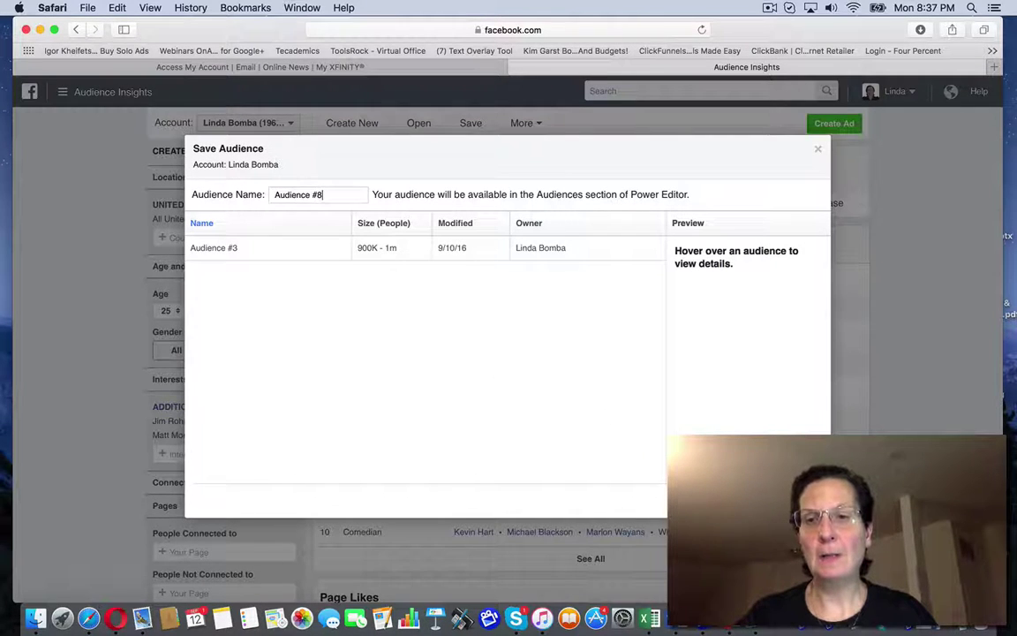
key(Return)
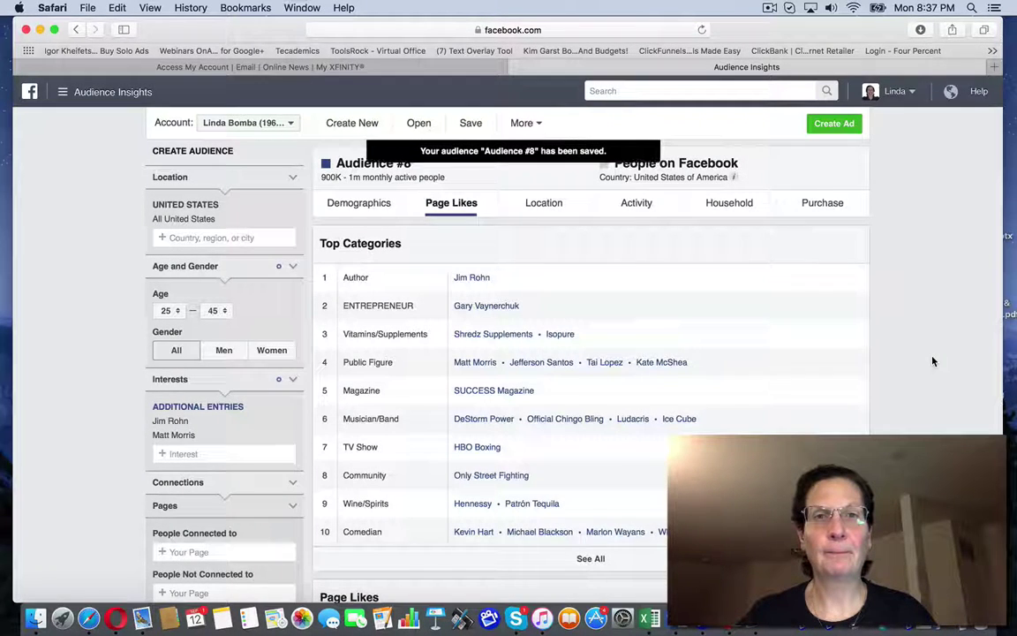
Confirm Audience #8 in the saved Audiences list, then return to Audience Insights
click(115, 94)
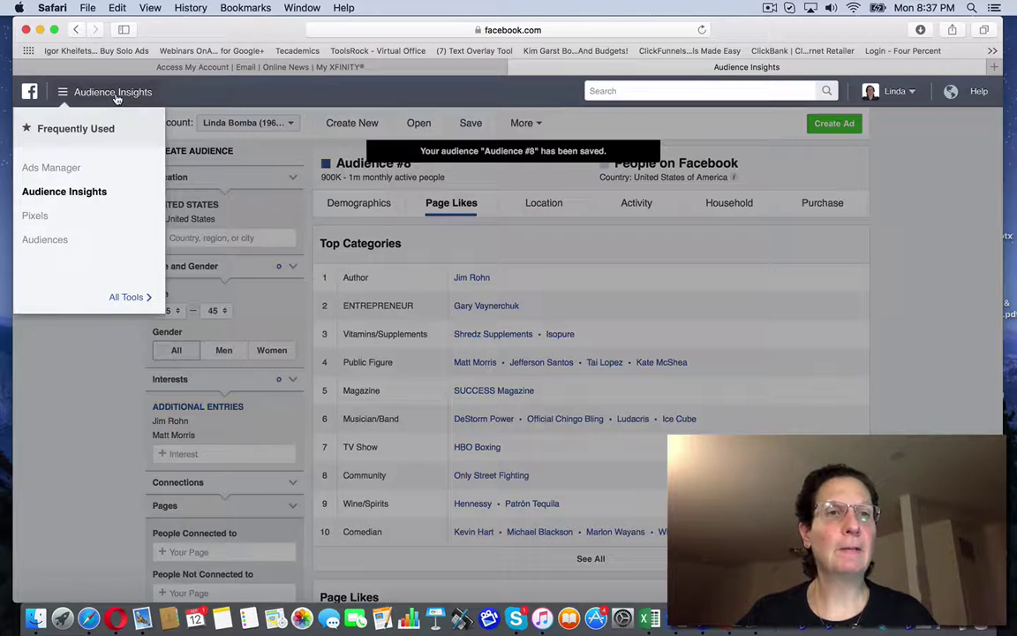
click(52, 239)
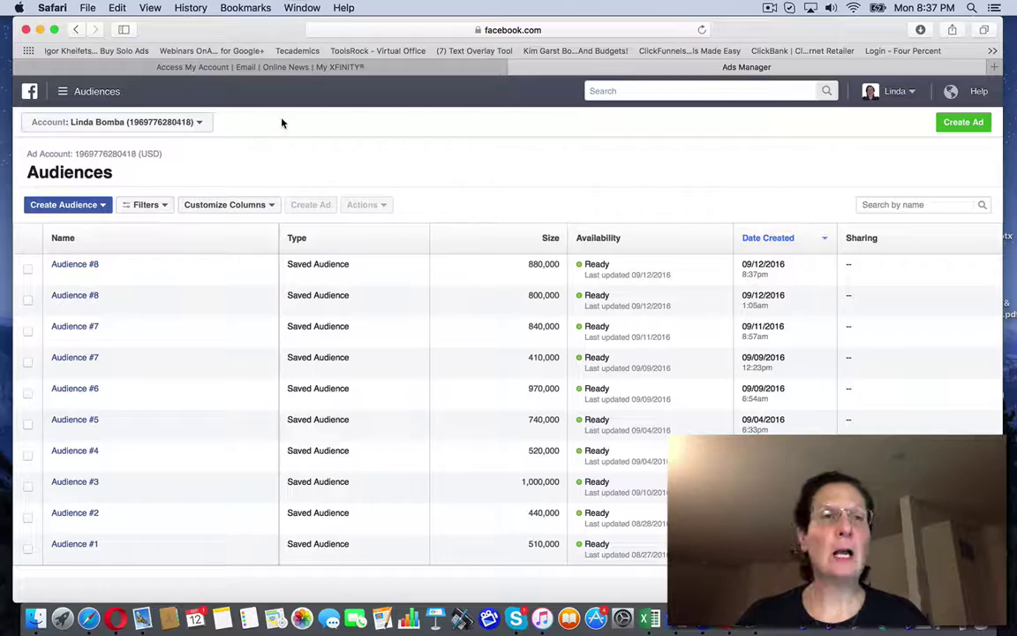
click(85, 93)
click(62, 189)
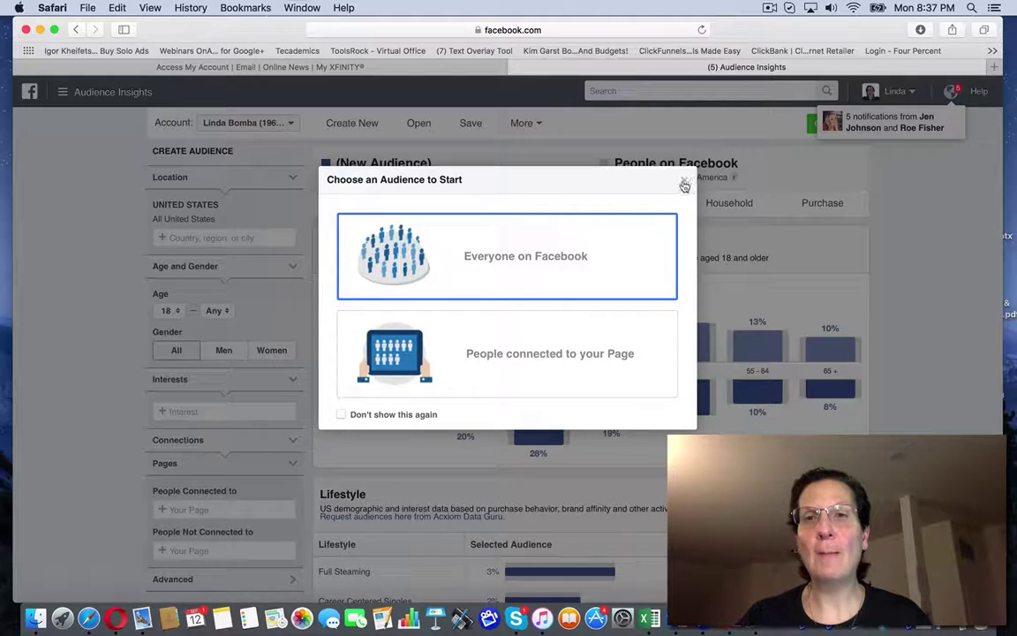
Dismiss the Choose an Audience prompt and scroll through the default United States audience overview
click(684, 180)
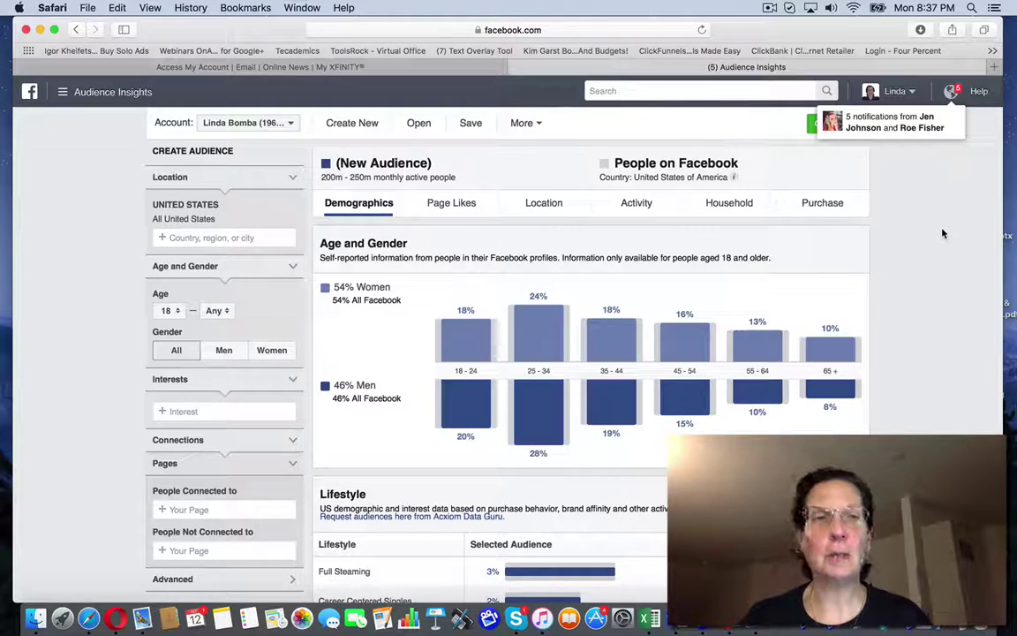
scroll(942, 233, down, 3)
scroll(591, 353, down, 8)
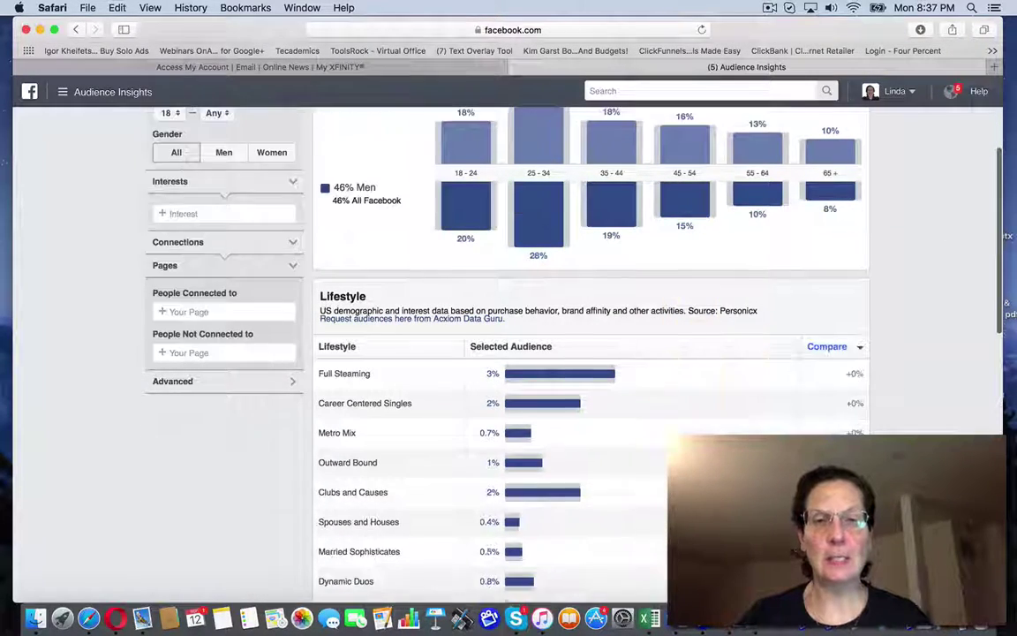
scroll(591, 353, up, 8)
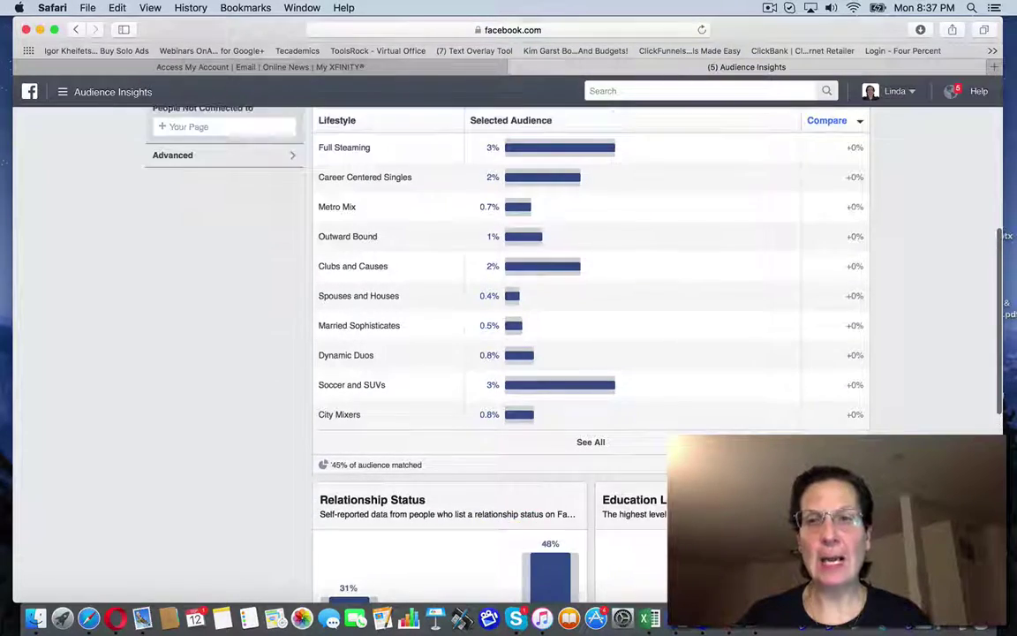
scroll(591, 353, up, 2)
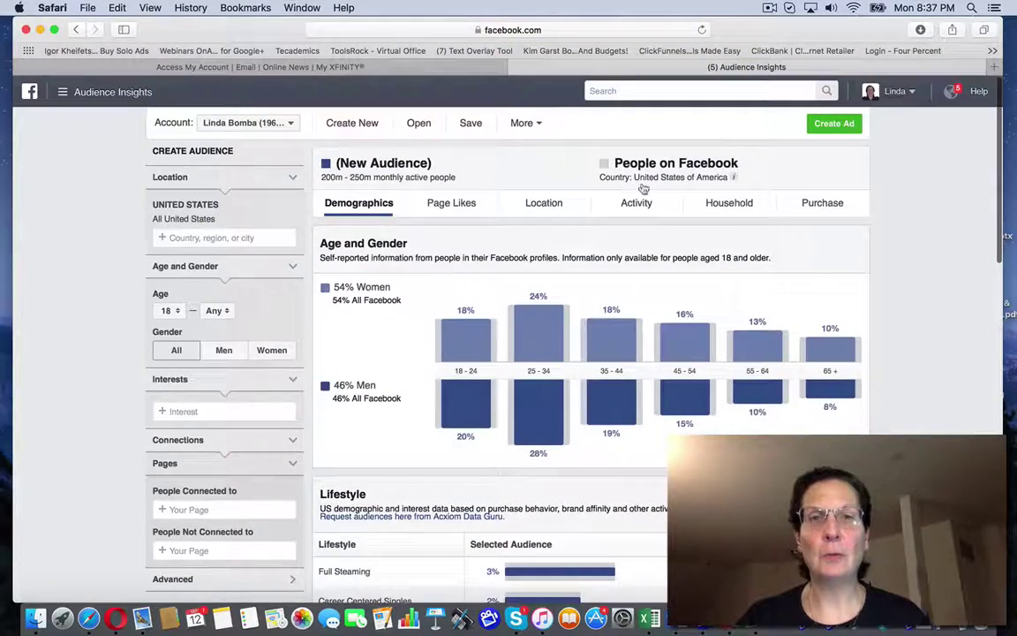
Compare the Location and Demographics breakdowns, settling on Page Likes led by Walmart at 23.8m
click(453, 204)
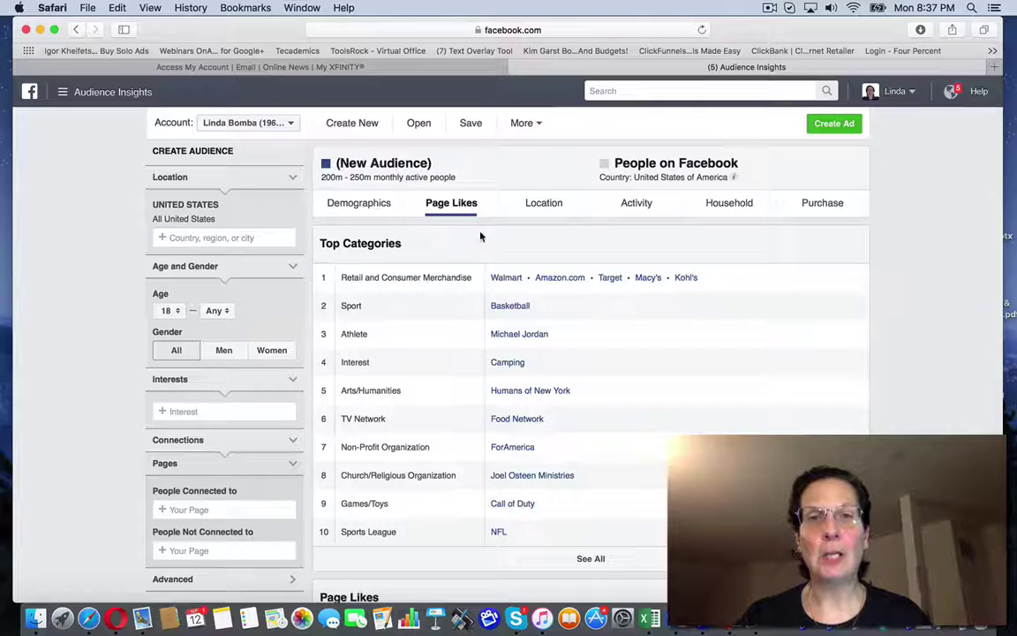
click(521, 208)
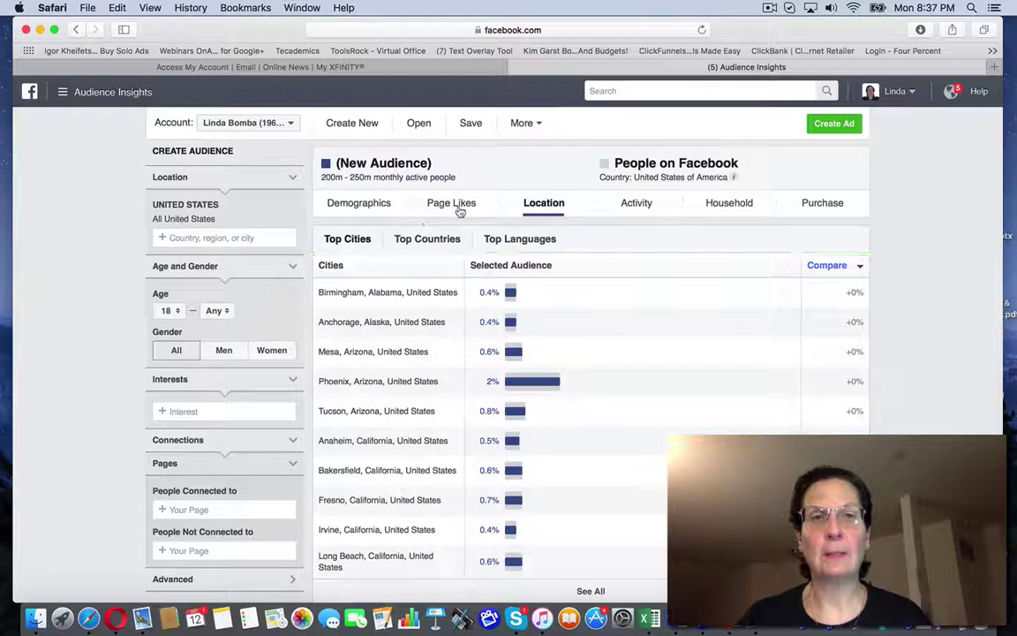
click(457, 207)
click(371, 214)
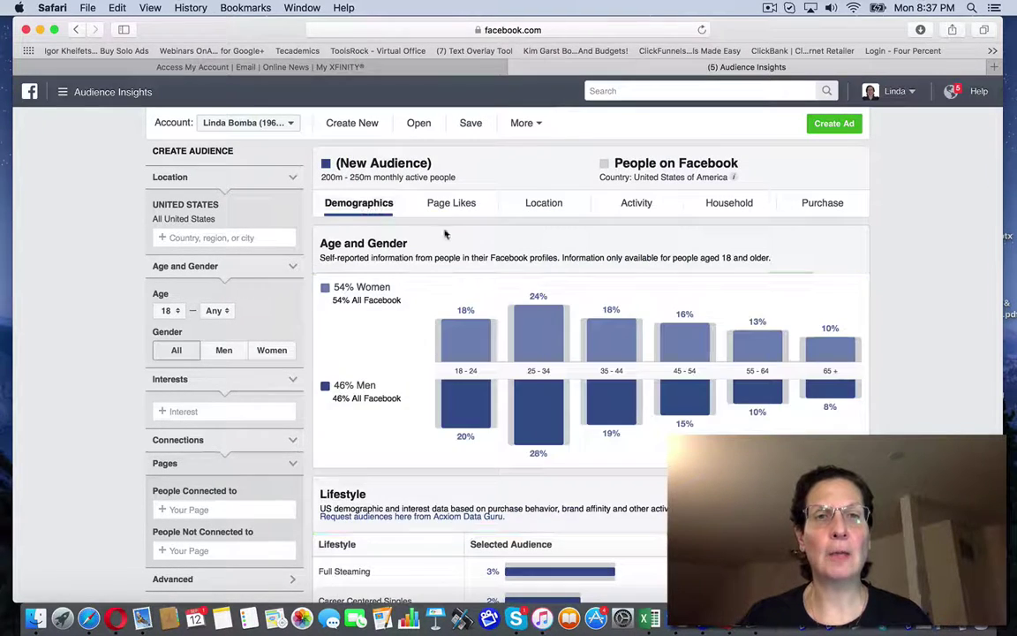
click(445, 209)
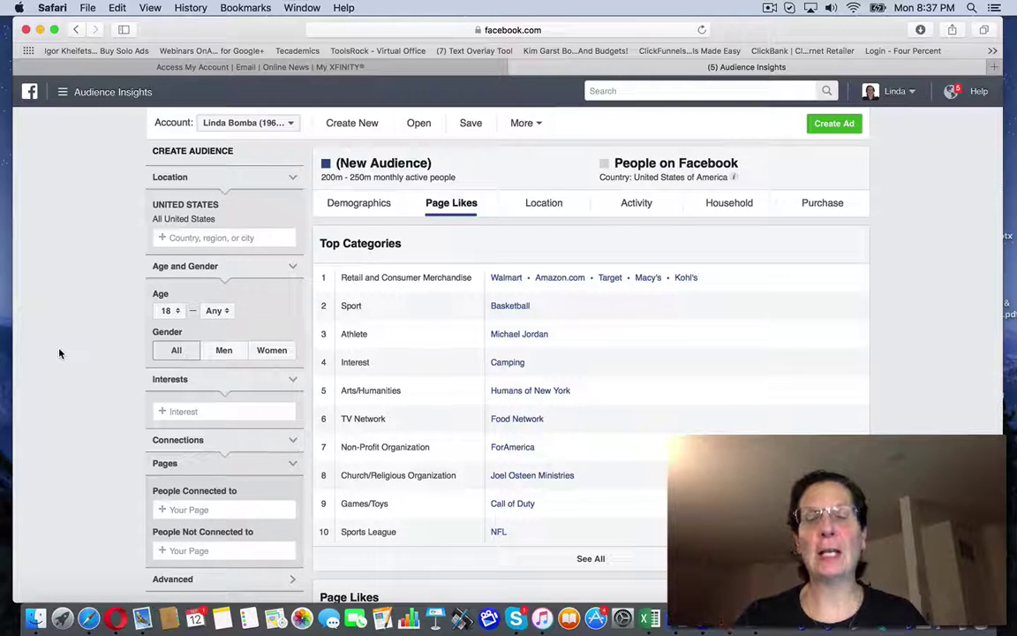
scroll(59, 353, down, 4)
scroll(297, 354, down, 6)
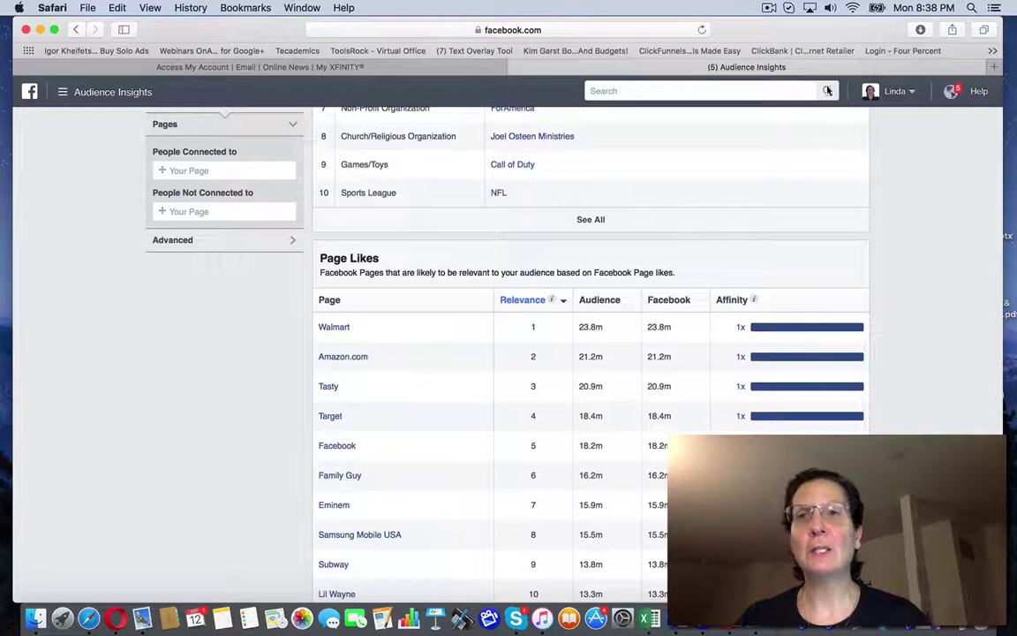
click(771, 8)
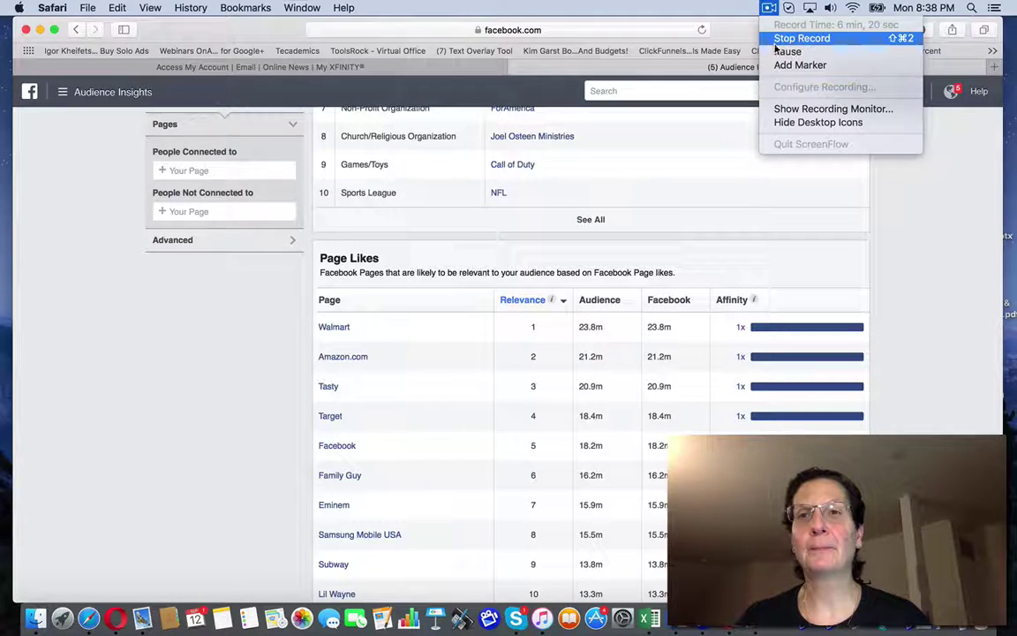